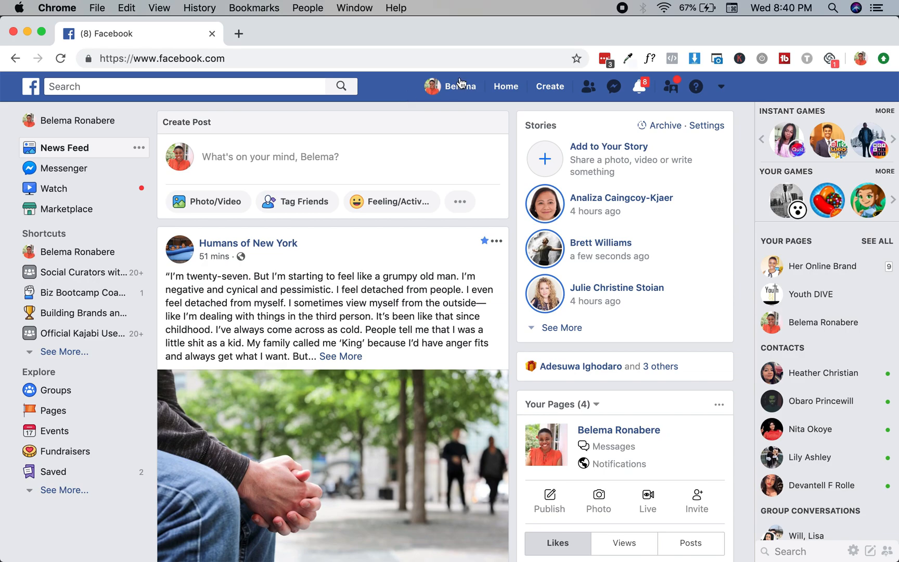
# Start a business page named 'For Everything Copy' in the Copywriting Service category
pyautogui.click(558, 89)
pyautogui.click(486, 152)
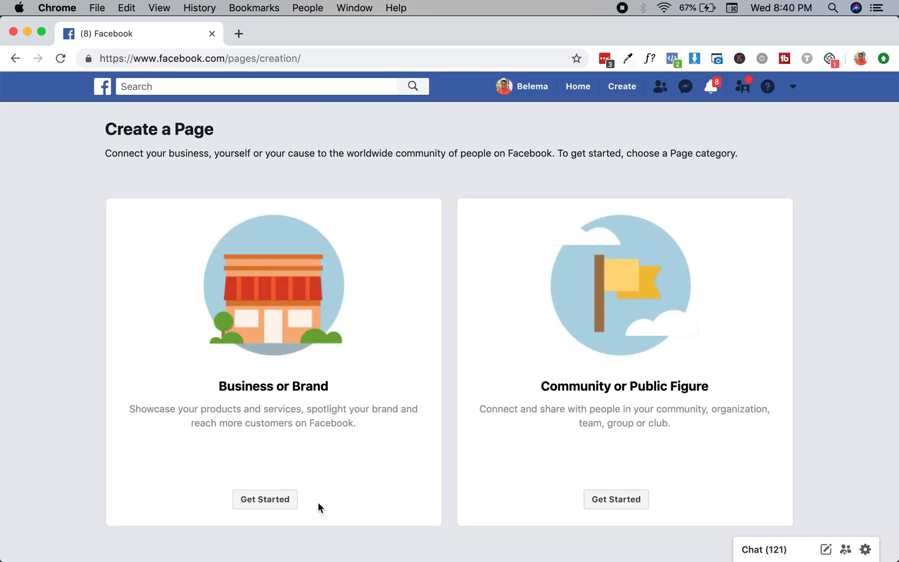
pyautogui.click(265, 499)
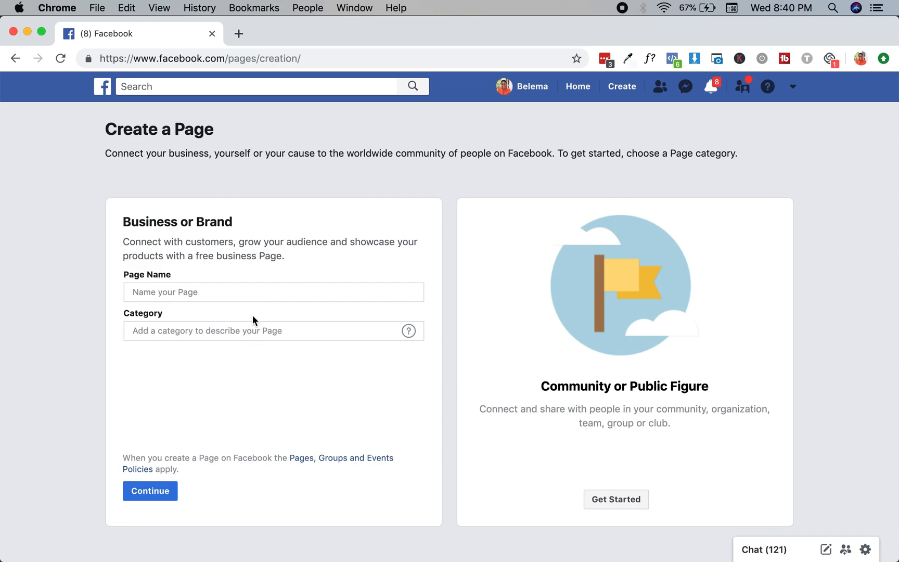
pyautogui.click(259, 287)
pyautogui.write('For ')
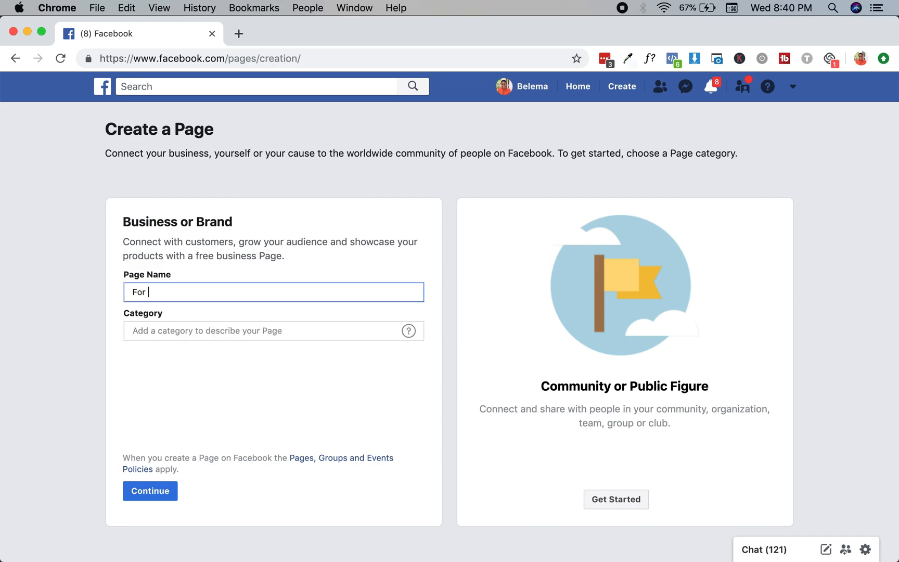
pyautogui.write('EVr')
pyautogui.press('BackSpace')
pyautogui.write('ver')
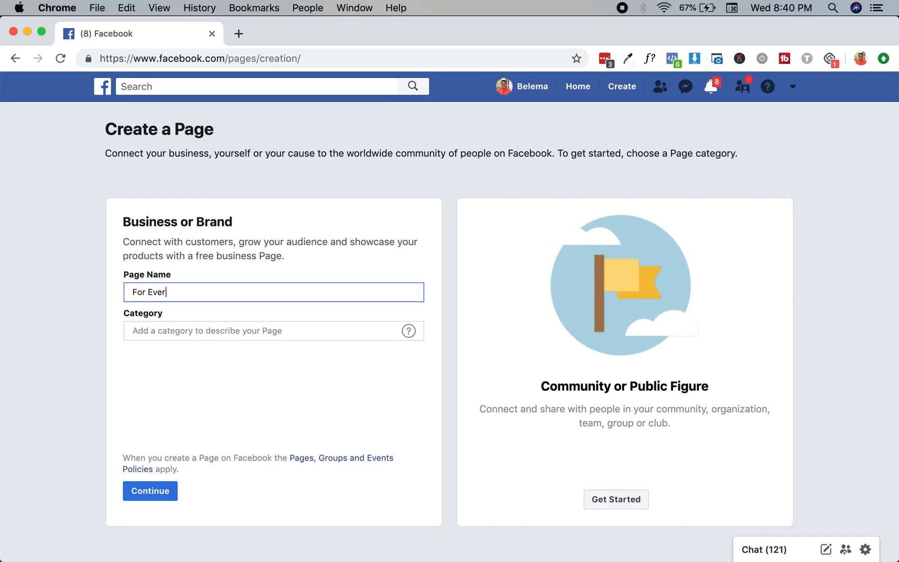
pyautogui.write('ything Copy')
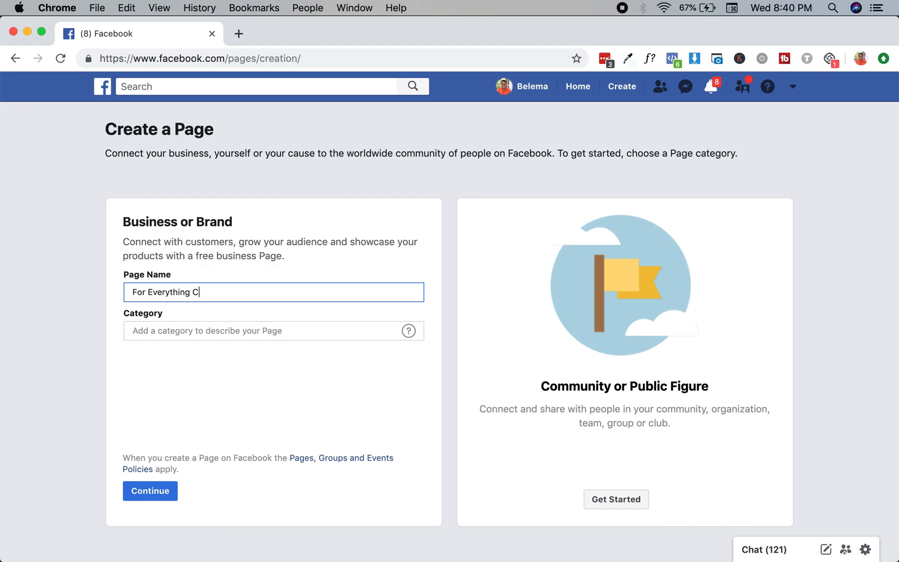
pyautogui.click(226, 335)
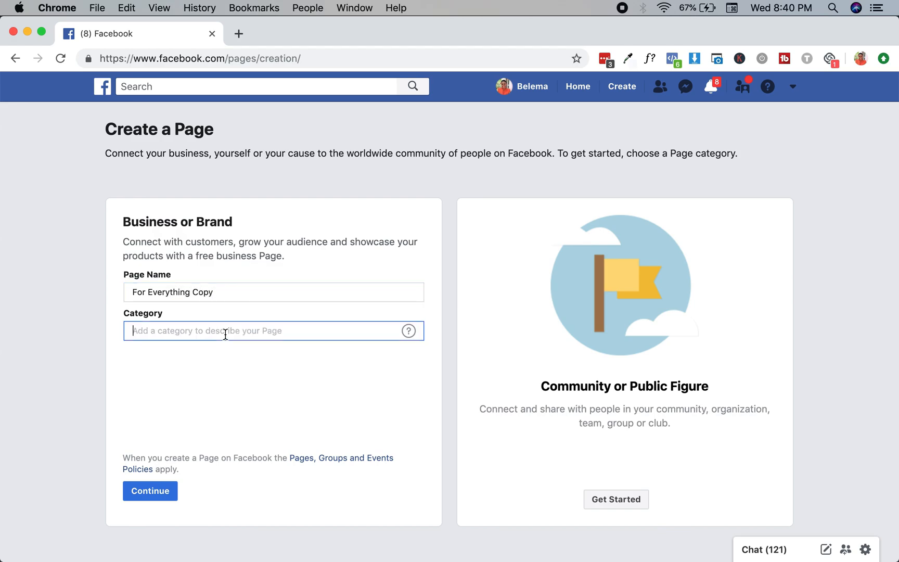
pyautogui.write('Copywr')
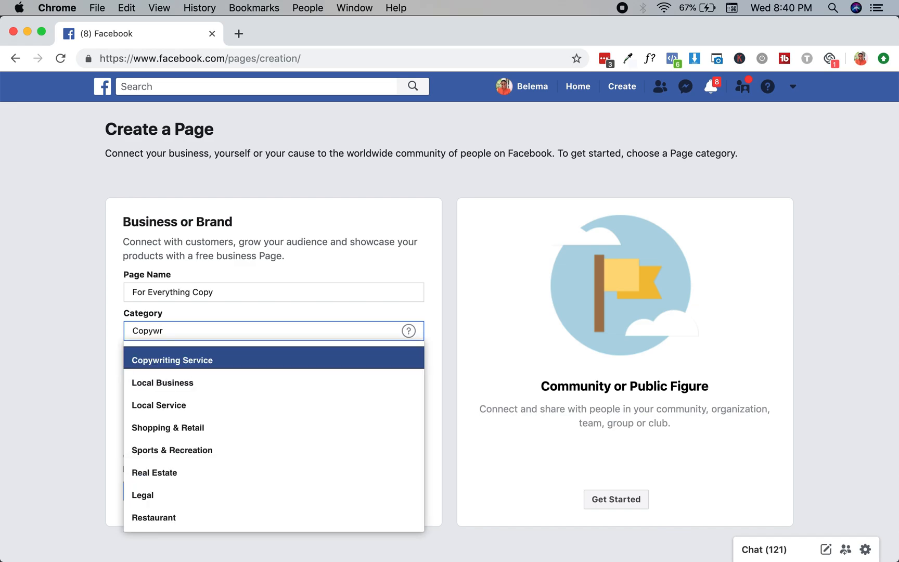
pyautogui.click(172, 365)
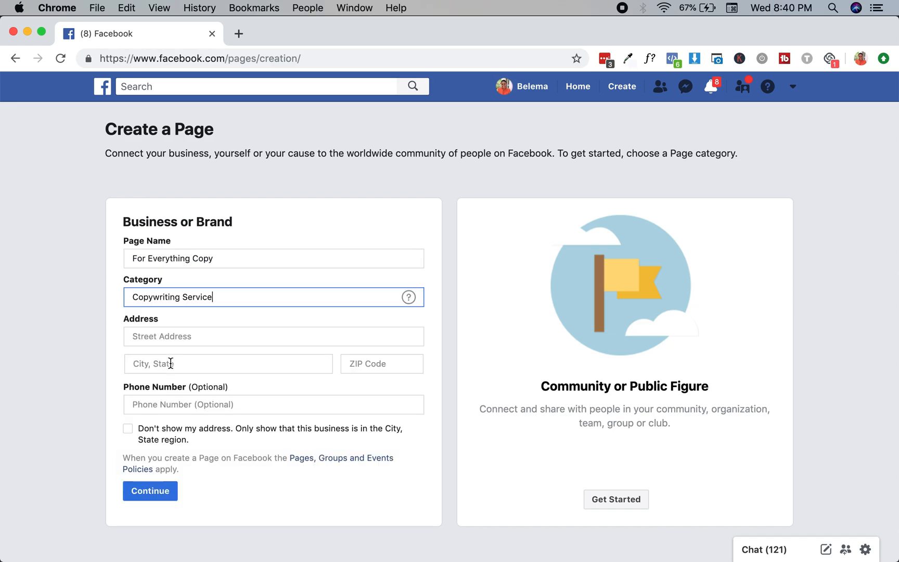
# Autofill the business address, correct its postal code, and hide the street address
pyautogui.click(207, 338)
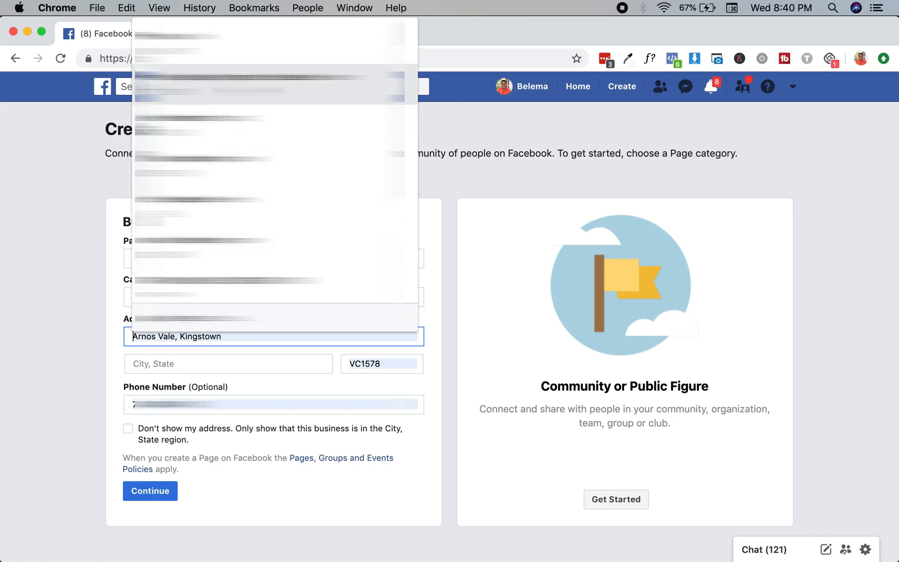
pyautogui.click(223, 83)
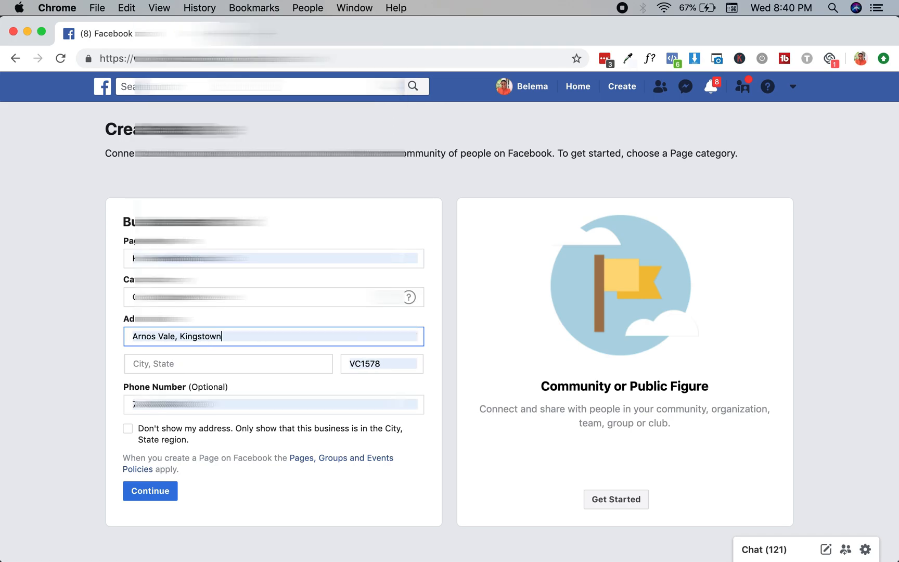
pyautogui.click(402, 363)
pyautogui.press('BackSpace')
pyautogui.press('BackSpace')
pyautogui.press('BackSpace')
pyautogui.press('BackSpace')
pyautogui.write('883')
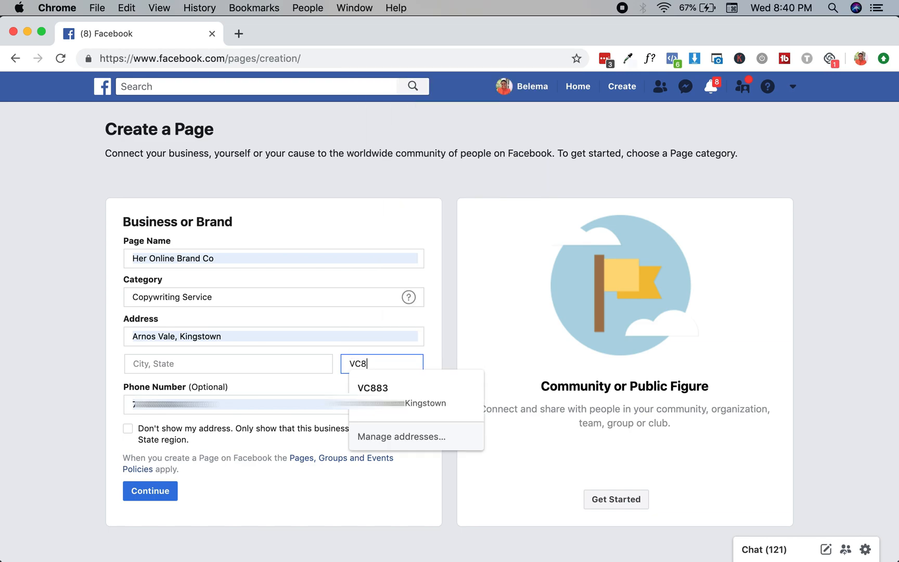
pyautogui.press('Down')
pyautogui.click(405, 401)
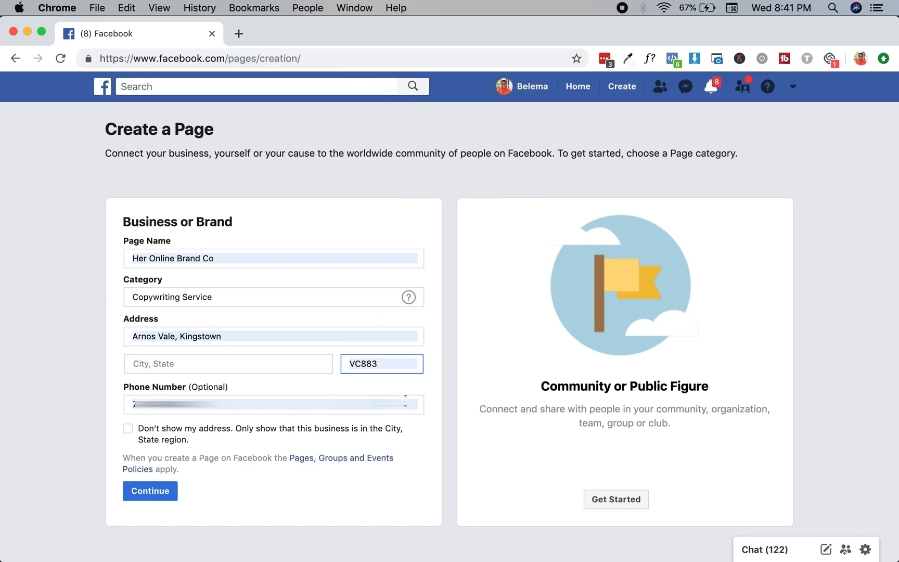
pyautogui.click(128, 430)
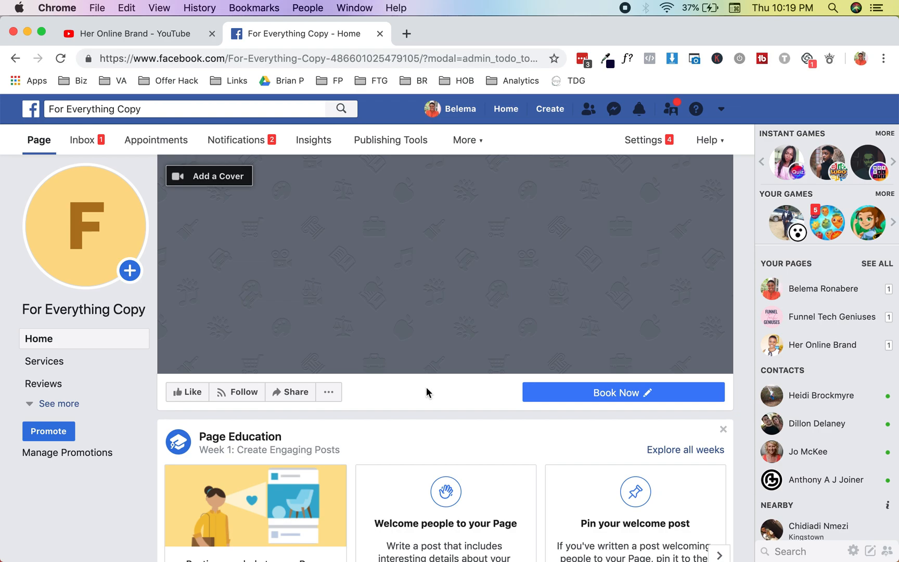
# Delete the page's Book Now button and confirm the deletion
pyautogui.click(626, 394)
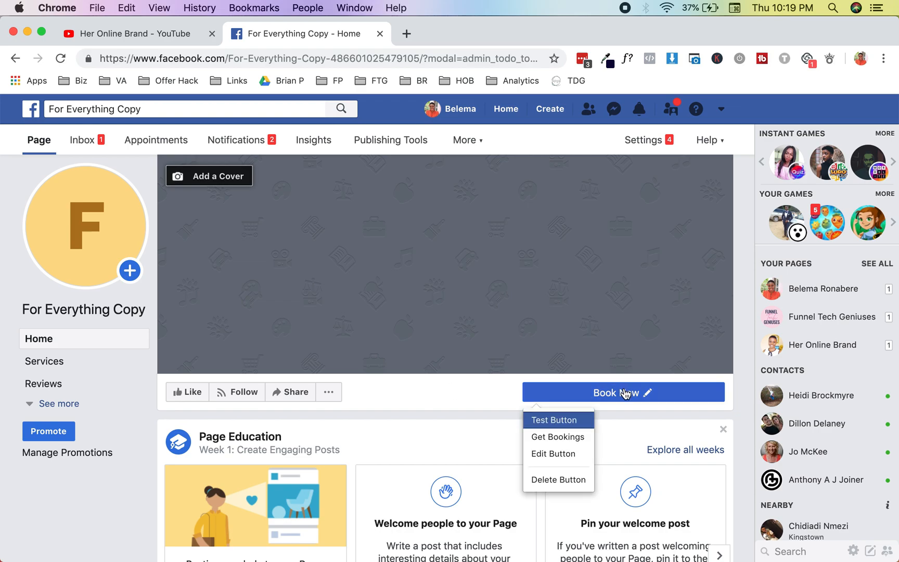
pyautogui.click(568, 485)
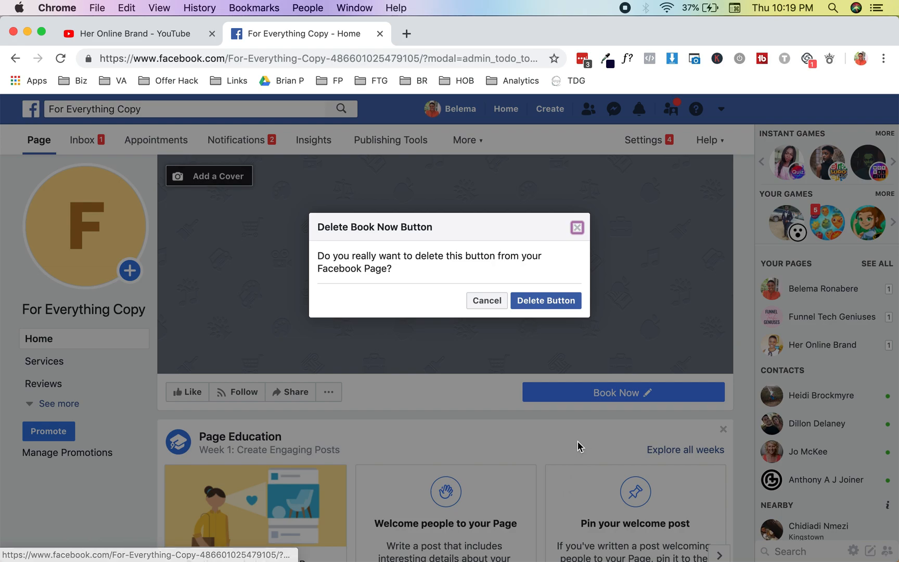
pyautogui.click(549, 305)
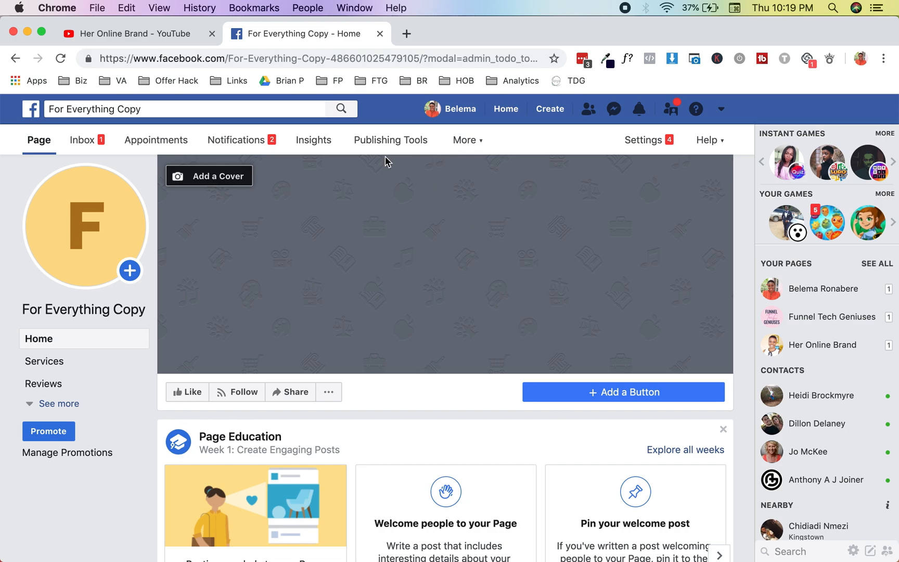
pyautogui.moveTo(54, 209)
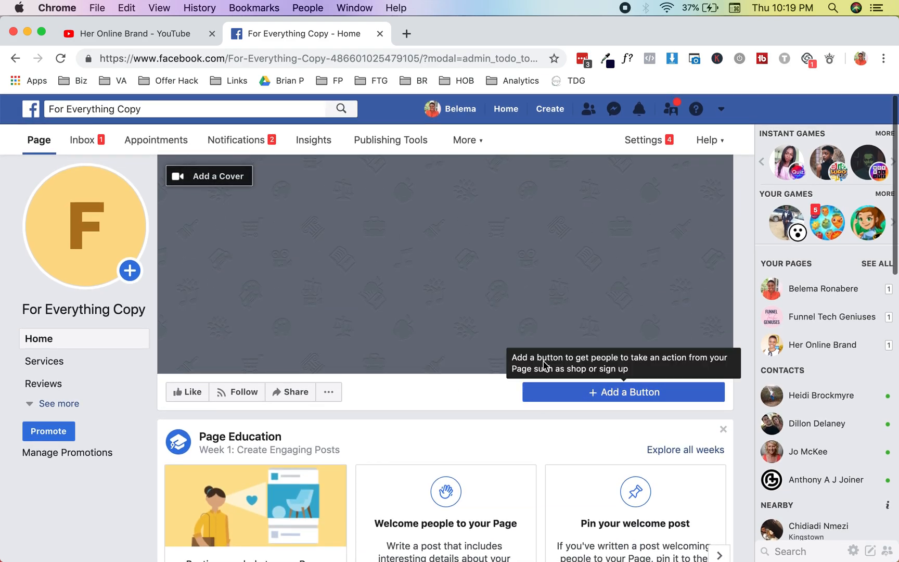
# Add a Book Now action button that sends bookings to Appointments on Facebook
pyautogui.click(572, 399)
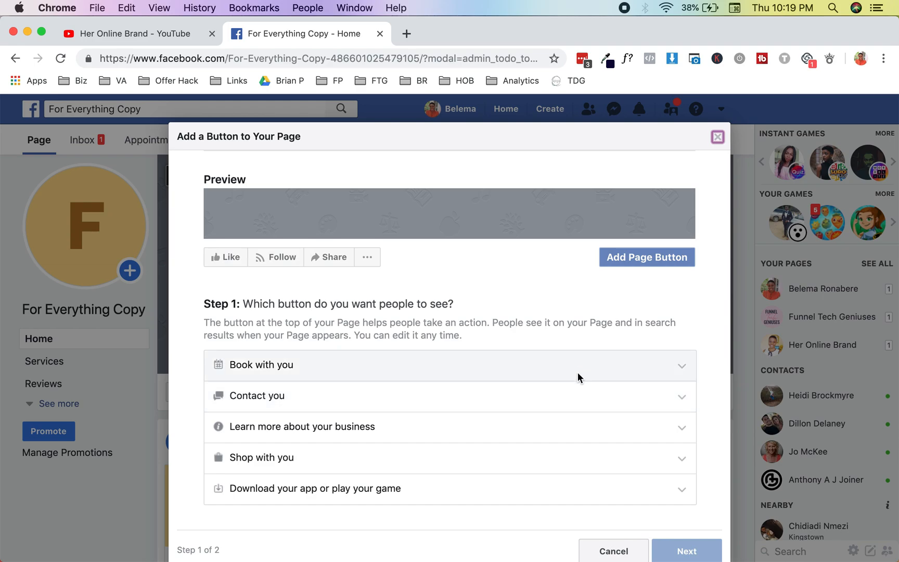
pyautogui.click(577, 372)
pyautogui.scroll(-2, 578, 372)
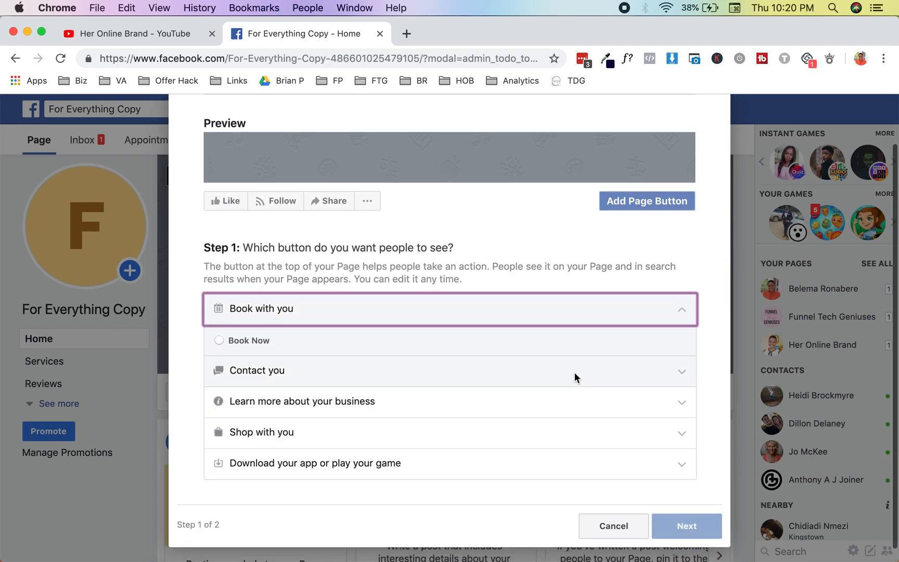
pyautogui.click(251, 340)
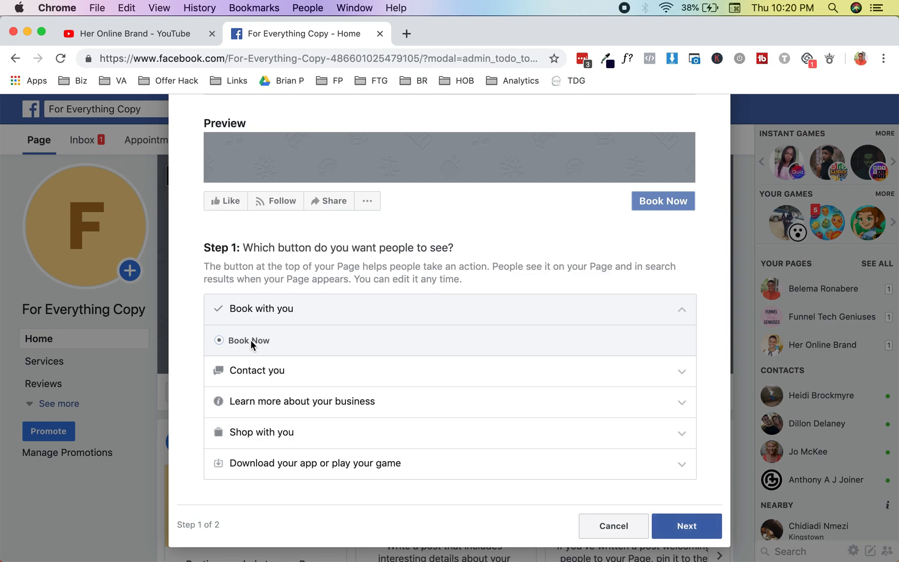
pyautogui.click(713, 535)
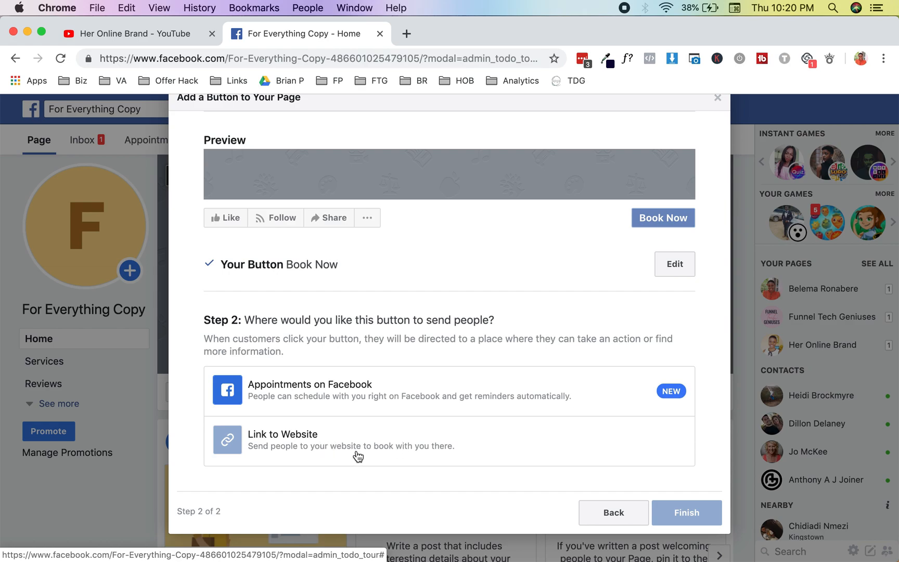
pyautogui.click(366, 400)
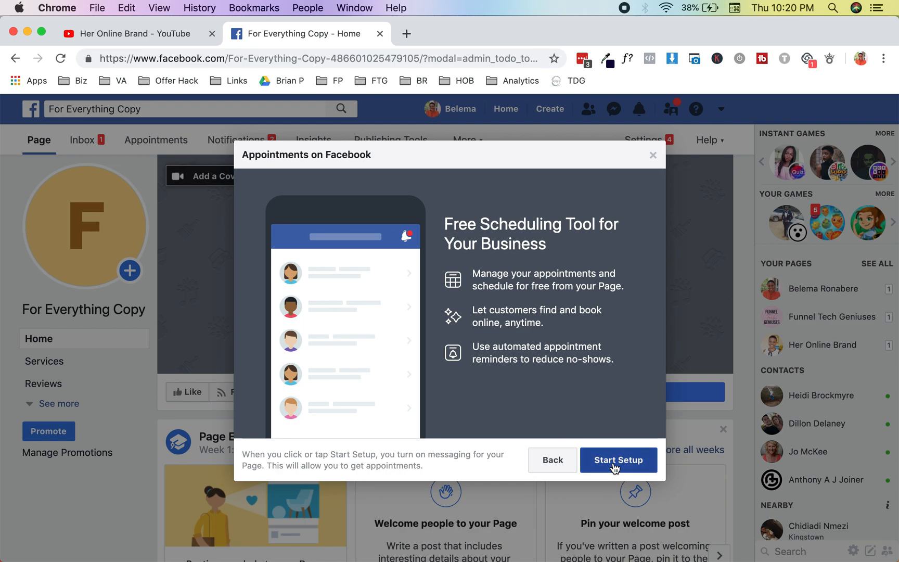
# Start appointments setup, keeping Monday 9:00 AM–1:00 PM plus 2:00–4:30 PM and Tuesday–Friday 9–5
pyautogui.click(614, 467)
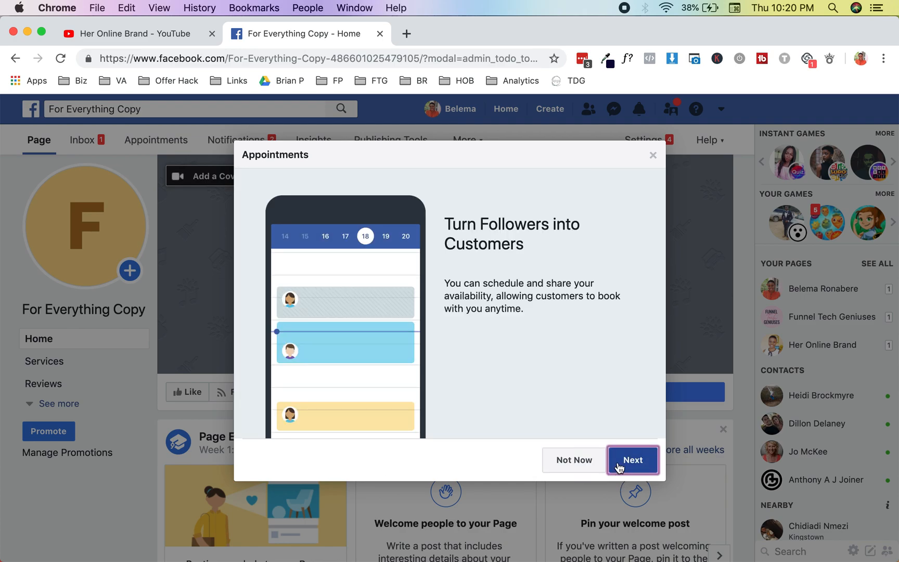
pyautogui.click(620, 467)
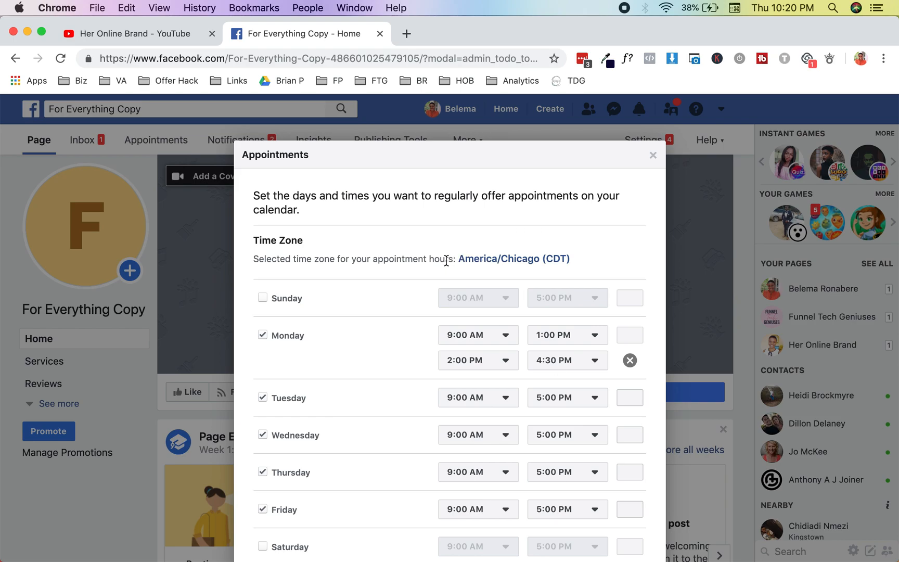
pyautogui.scroll(-3, 446, 260)
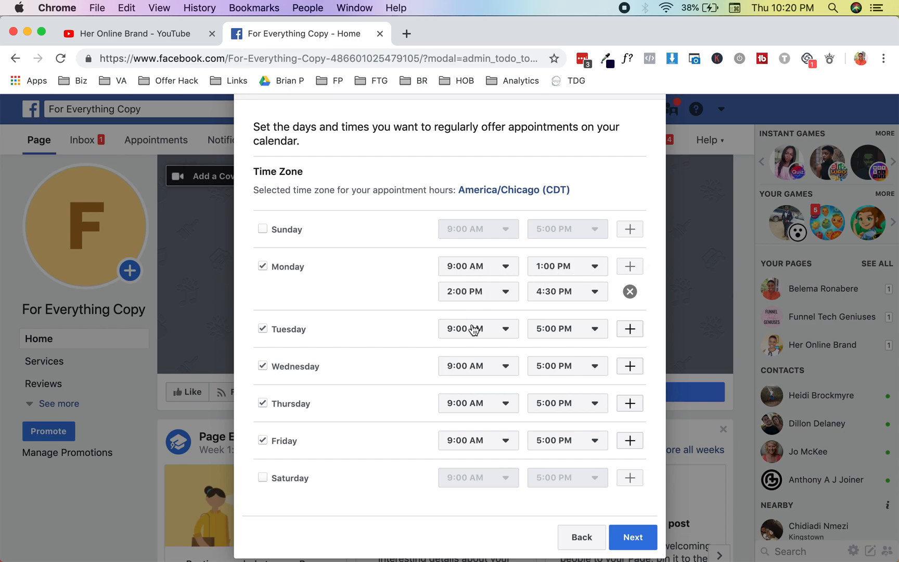
pyautogui.scroll(-1, 473, 328)
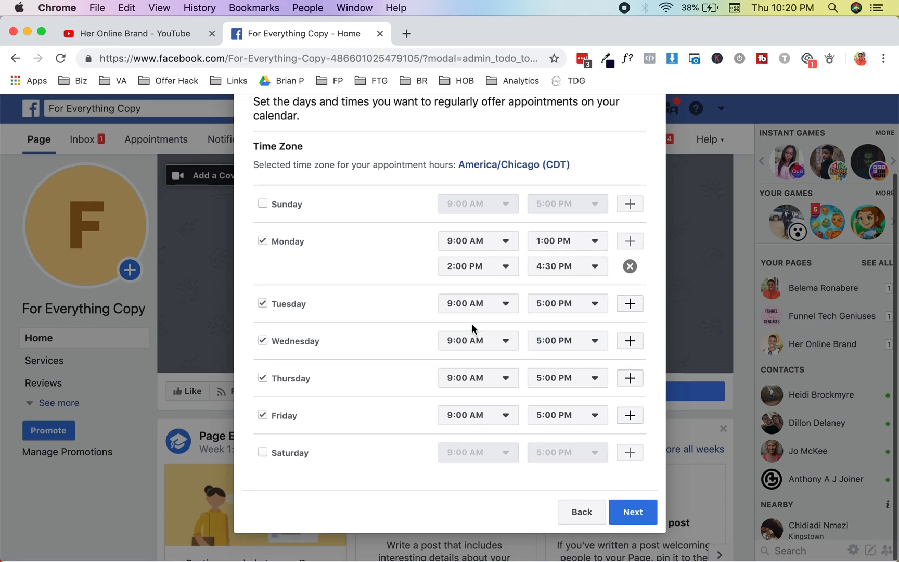
pyautogui.click(622, 513)
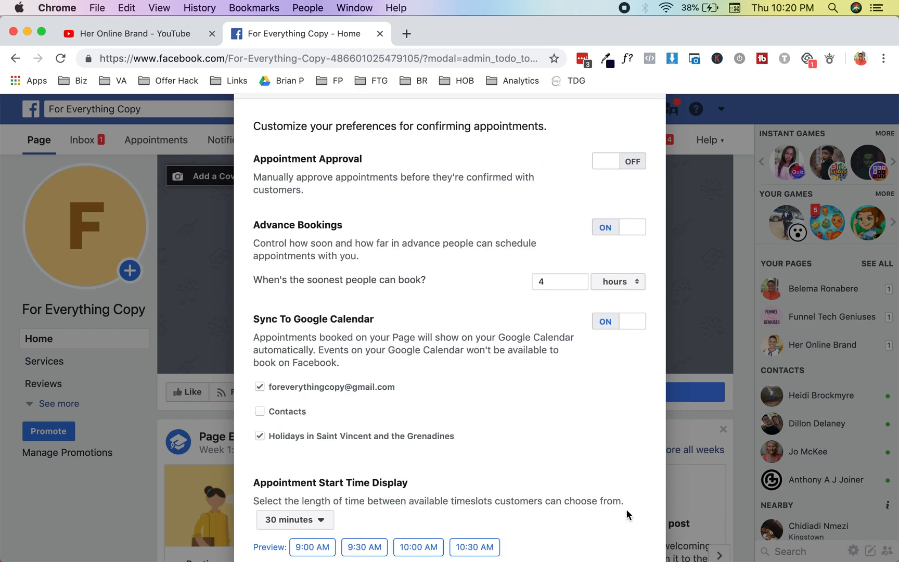
# Turn on Advance Bookings and set the minimum booking notice to 4 hours
pyautogui.scroll(-1, 574, 419)
pyautogui.scroll(5, 575, 419)
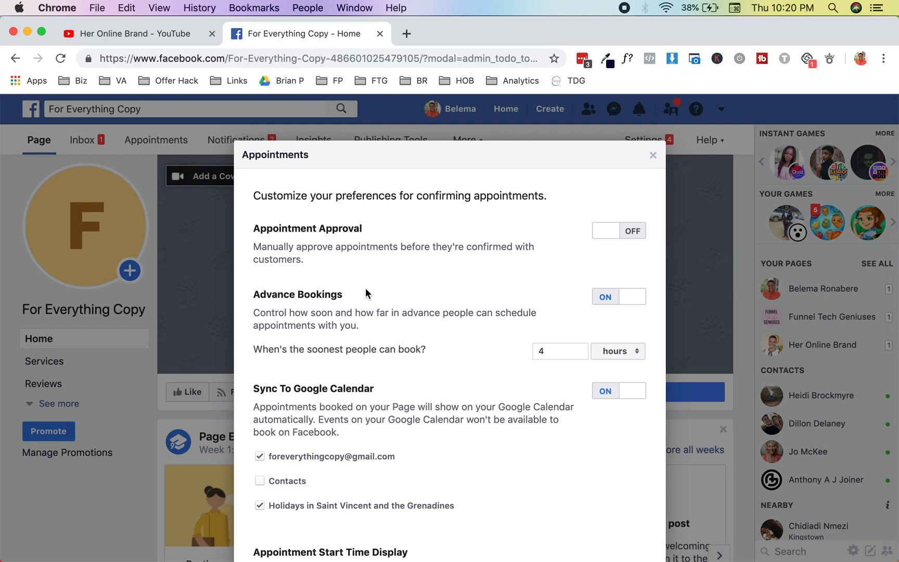
pyautogui.scroll(-5, 365, 289)
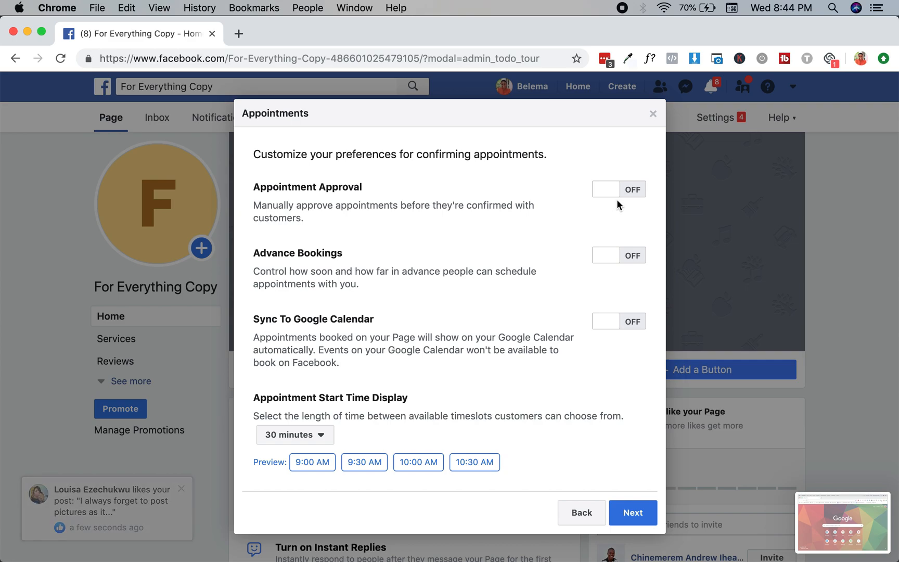
pyautogui.click(632, 255)
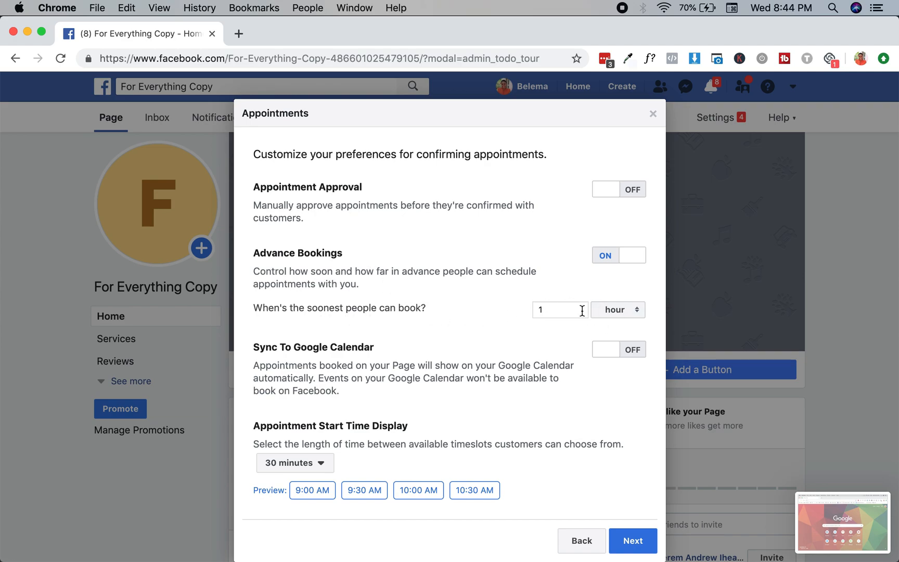
pyautogui.press('BackSpace')
pyautogui.write('4')
pyautogui.scroll(-2, 410, 346)
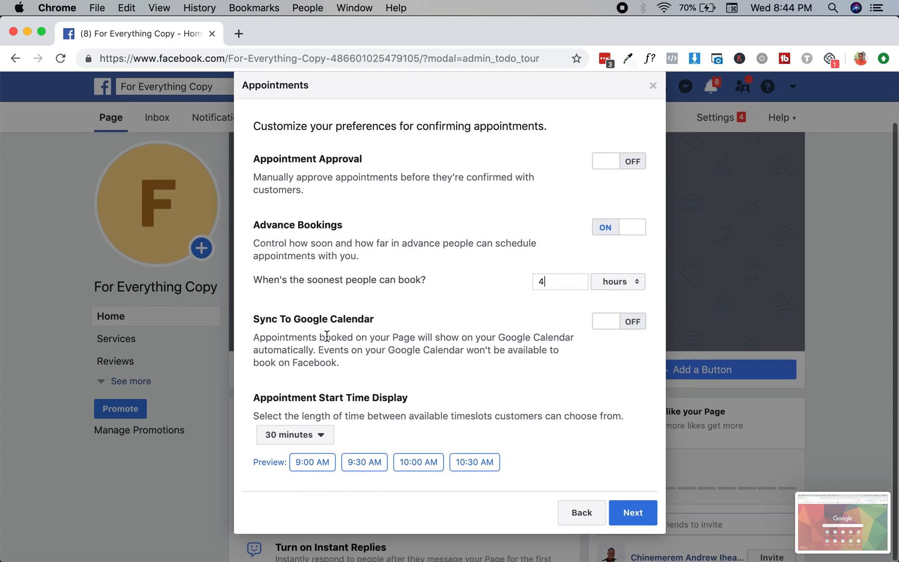
# Turn on Sync To Google Calendar and enter the page's Google account e-mail
pyautogui.click(616, 328)
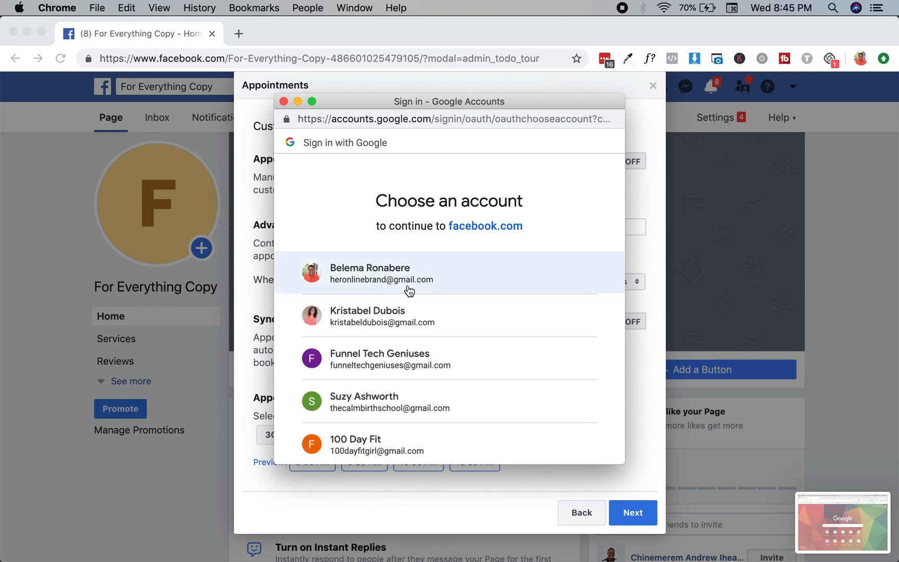
pyautogui.scroll(-3, 411, 296)
pyautogui.scroll(-5, 428, 318)
pyautogui.click(424, 300)
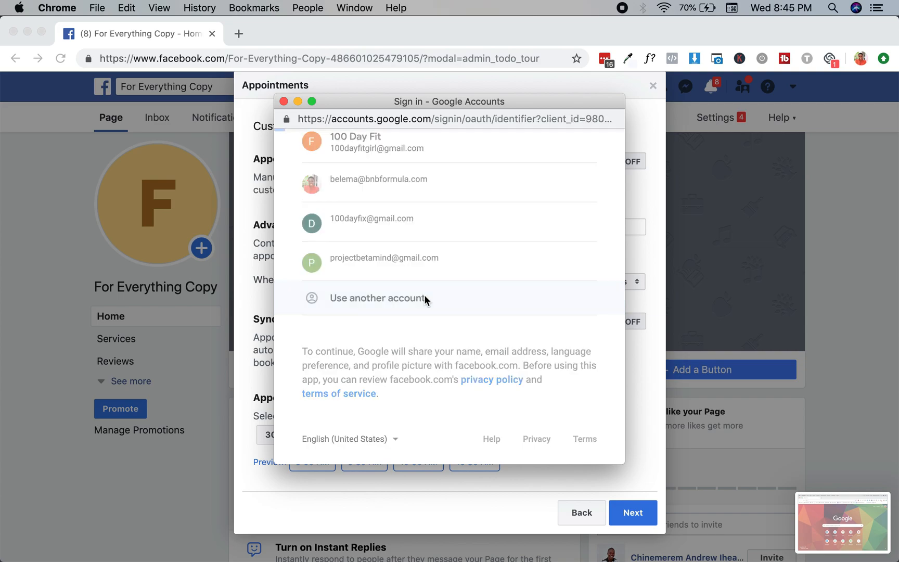
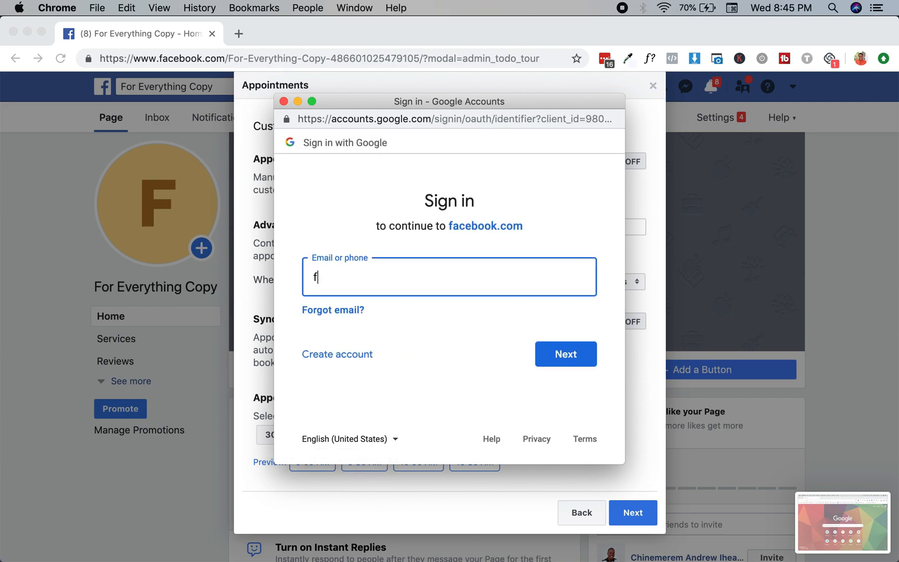
pyautogui.press('Return')
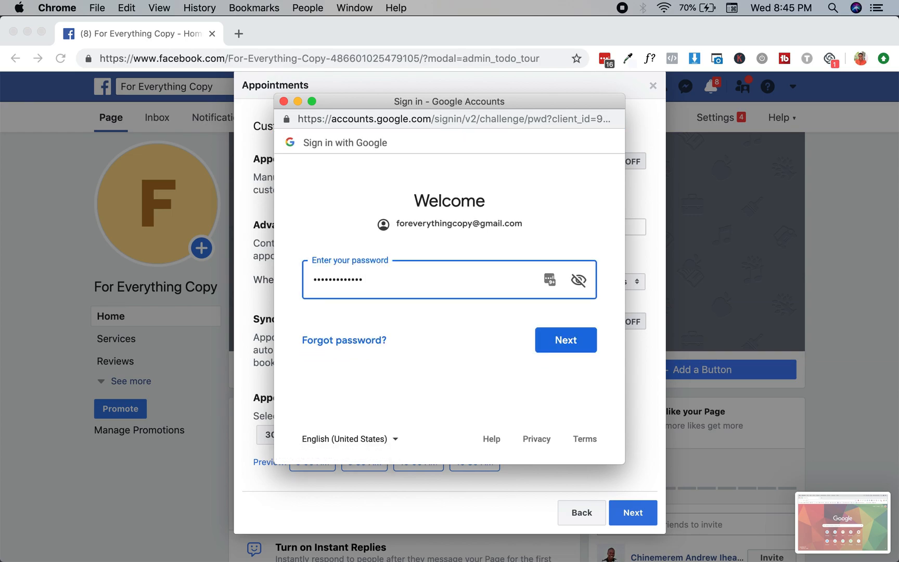
# Enter the account password and allow facebook.com to access the Google calendars
pyautogui.press('super+a')
pyautogui.write('•••••••••••••••••••••')
pyautogui.press('Return')
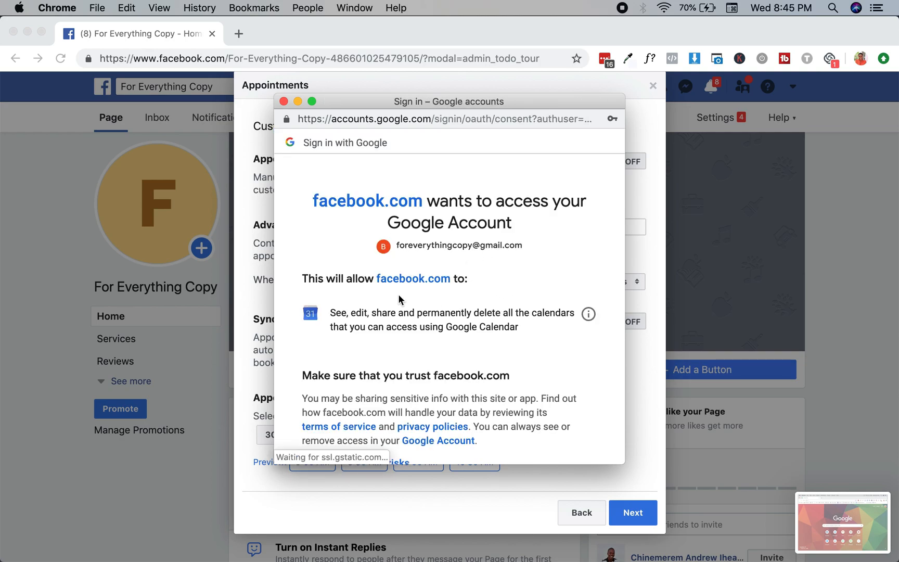
pyautogui.scroll(-5, 398, 294)
pyautogui.click(548, 371)
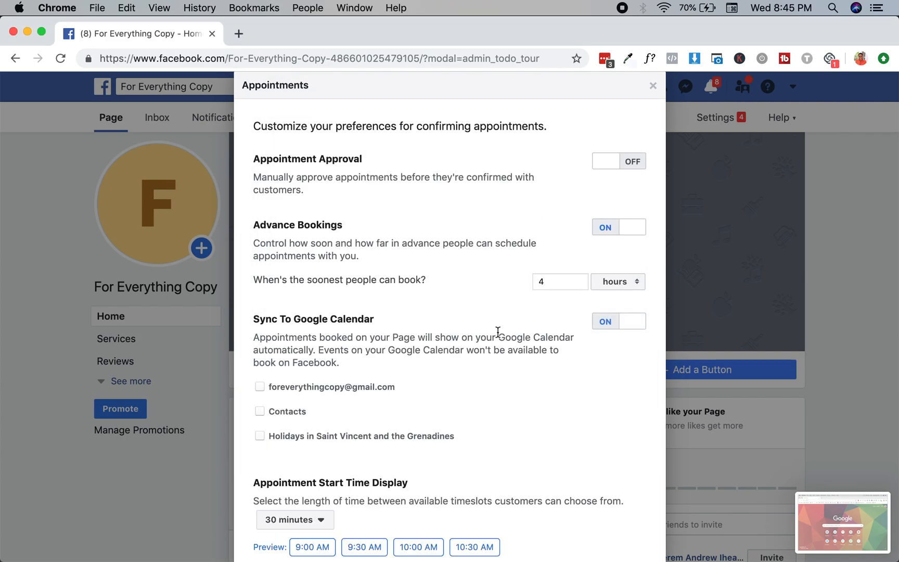
# Set timeslot spacing to 15 minutes, revert it to 30 minutes, and save the preferences
pyautogui.scroll(-3, 499, 332)
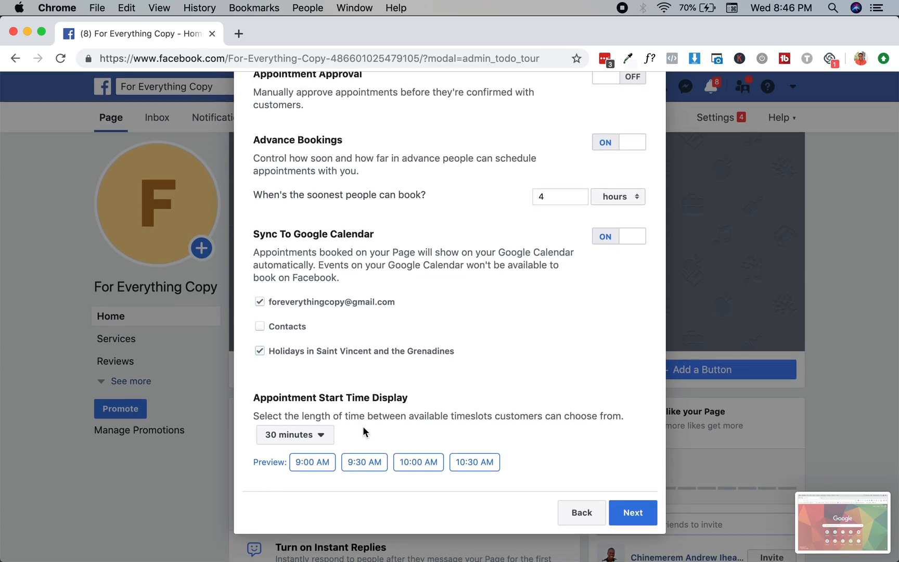
pyautogui.click(309, 440)
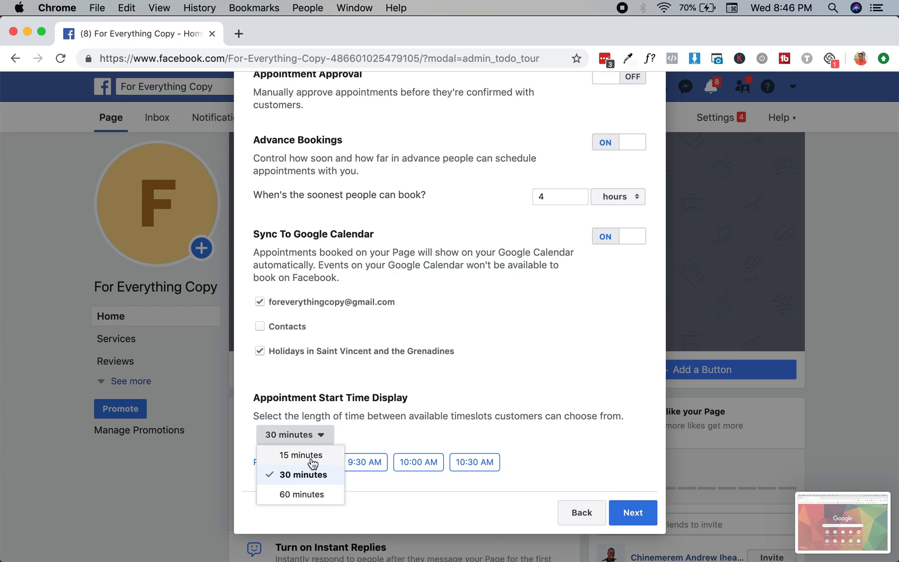
pyautogui.click(312, 457)
pyautogui.click(315, 440)
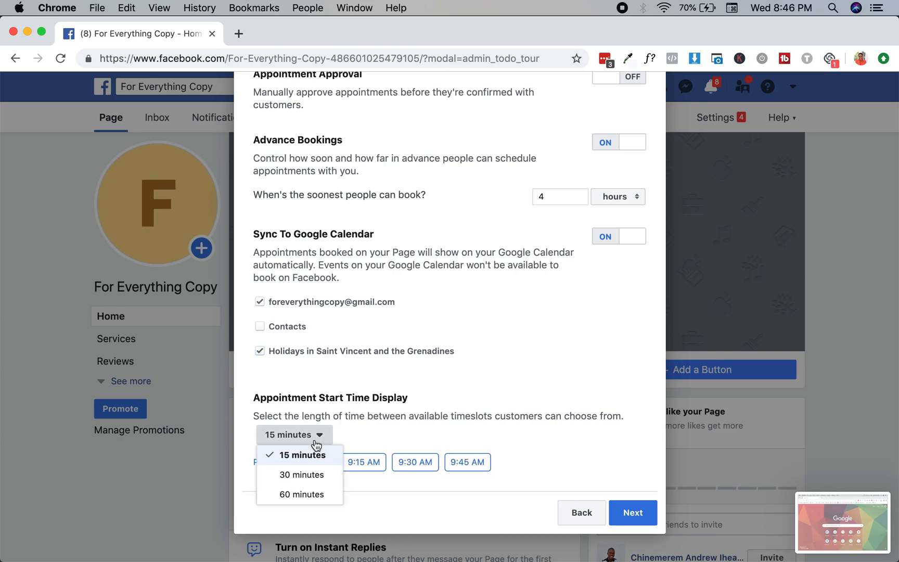
pyautogui.click(310, 474)
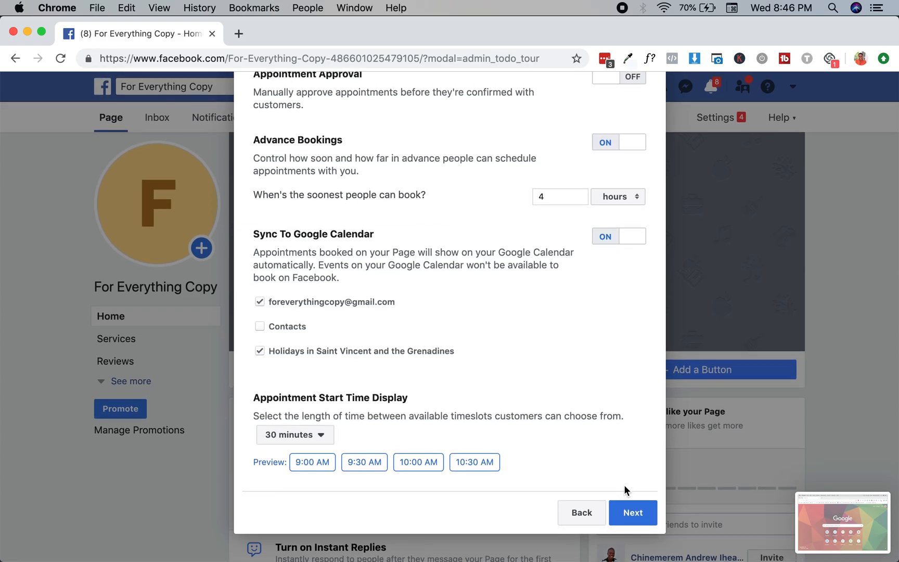
pyautogui.scroll(3, 623, 483)
pyautogui.scroll(-3, 626, 484)
pyautogui.click(633, 511)
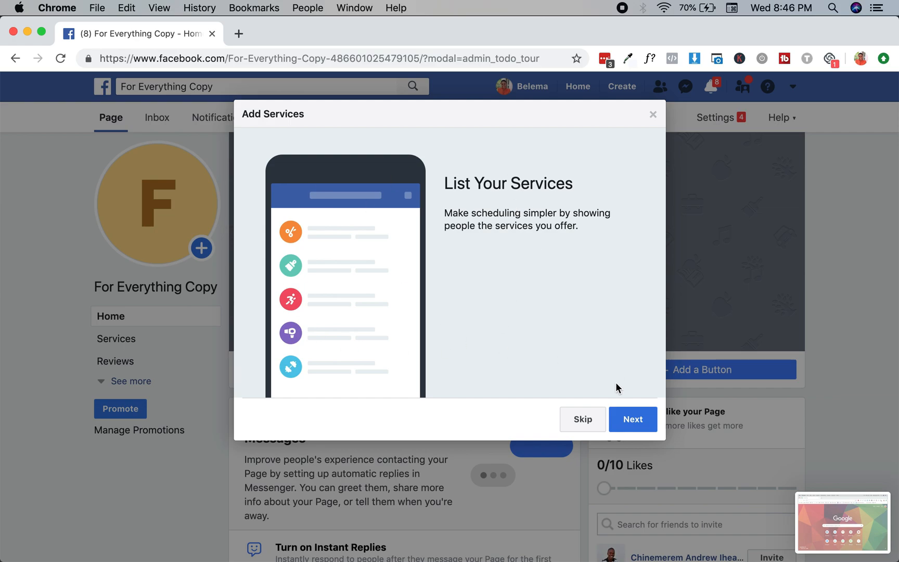
# Add a new service named 'Free Copy Consult' priced FREE
pyautogui.click(633, 419)
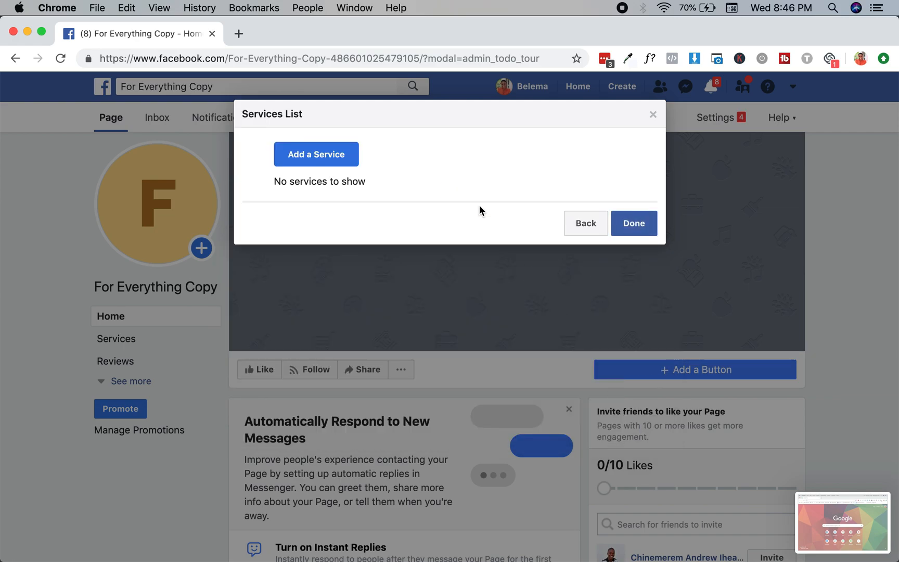
pyautogui.click(356, 161)
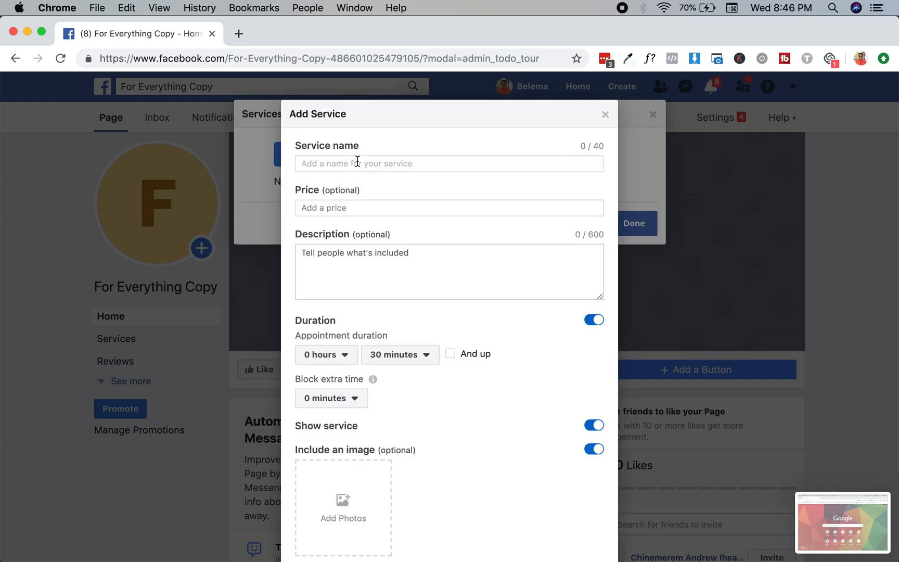
pyautogui.write('Free ')
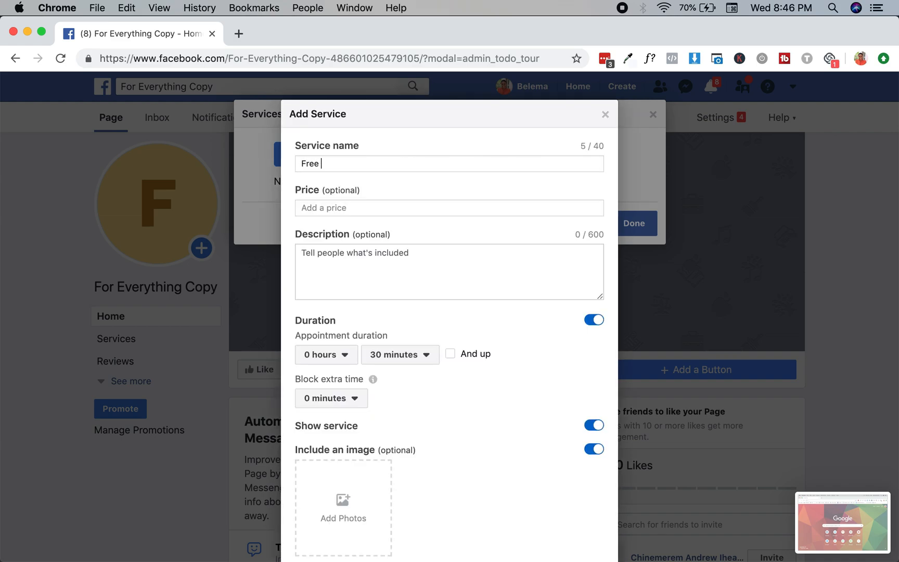
pyautogui.write('Copy Consult')
pyautogui.click(346, 209)
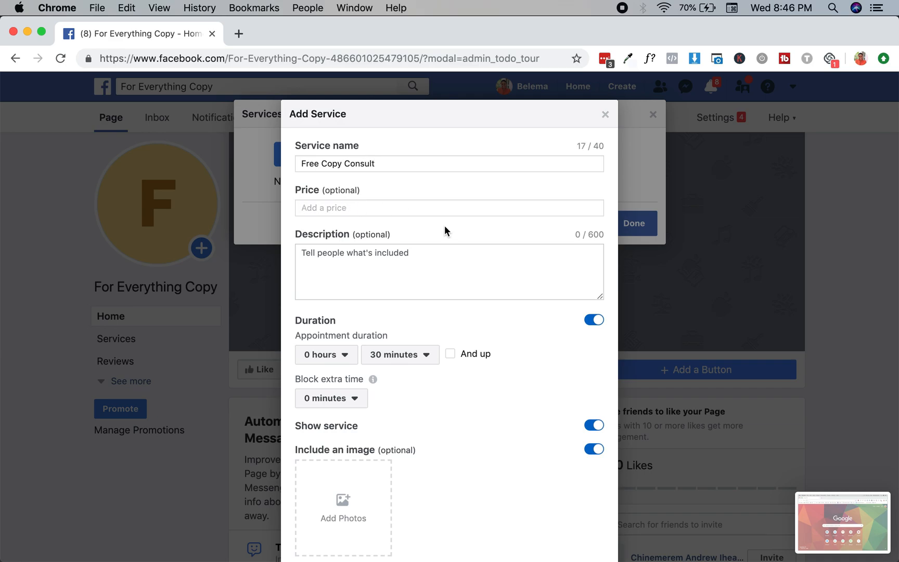
pyautogui.write('FREE')
# Describe it as 'We will be chatting on a free 20 minute discovery call so I can get to know you and your business better.'
pyautogui.click(417, 270)
pyautogui.write('W')
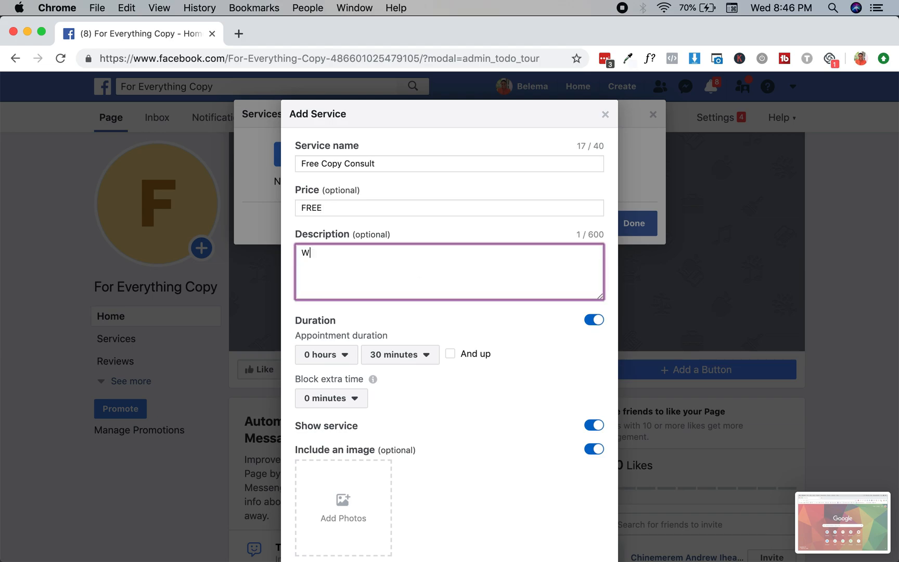
pyautogui.write('e will be chatting on a')
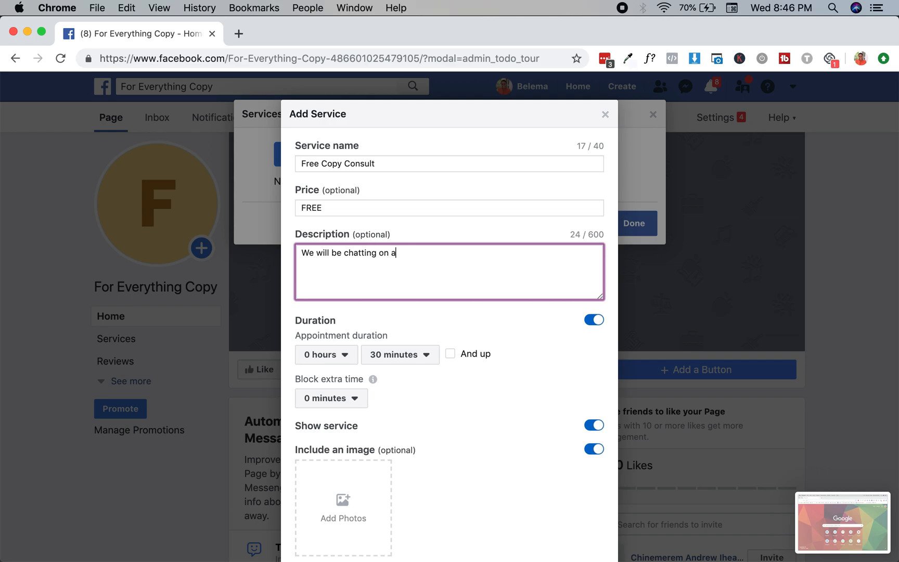
pyautogui.write(' free 20 minute discovery')
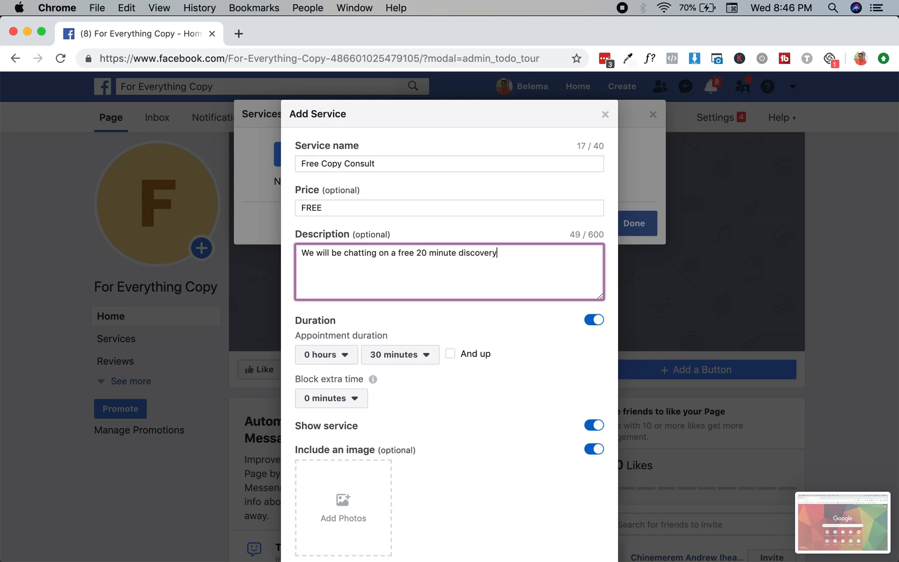
pyautogui.write(' call so I can et')
pyautogui.press('BackSpace')
pyautogui.press('BackSpace')
pyautogui.write('get to know you')
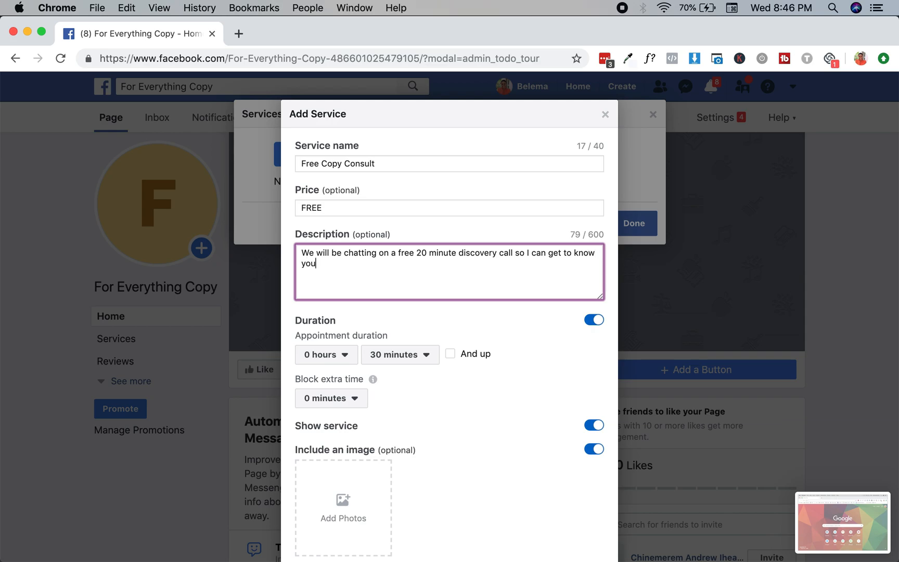
pyautogui.write(' and your busi')
pyautogui.press('BackSpace')
pyautogui.press('BackSpace')
pyautogui.press('BackSpace')
pyautogui.write('usiness better')
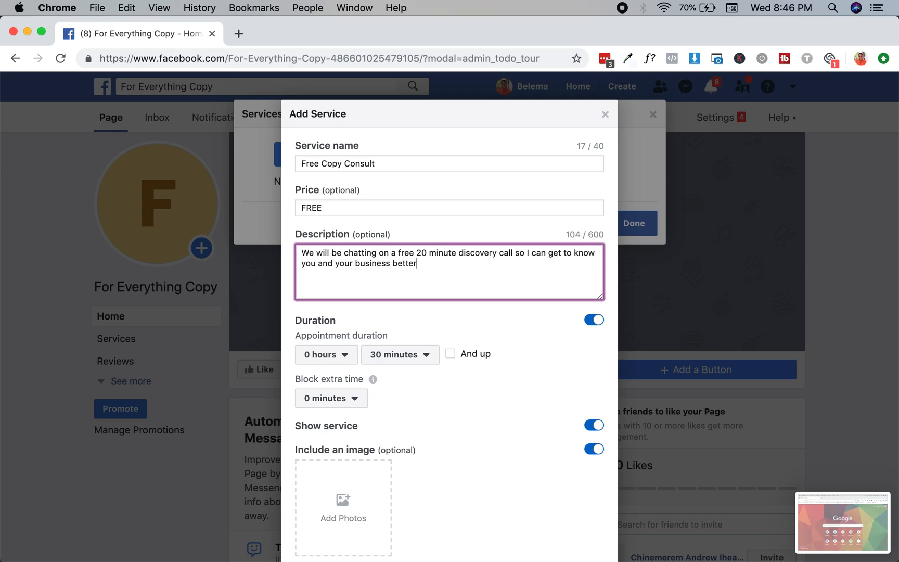
pyautogui.write('.')
pyautogui.scroll(-3, 405, 283)
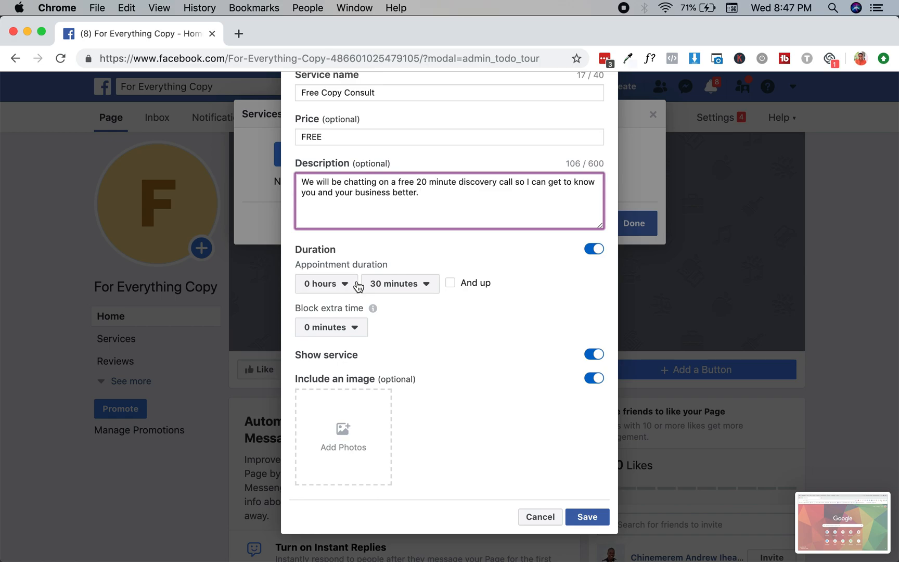
# Block an extra 30 minutes around each Free Copy Consult booking
pyautogui.click(355, 328)
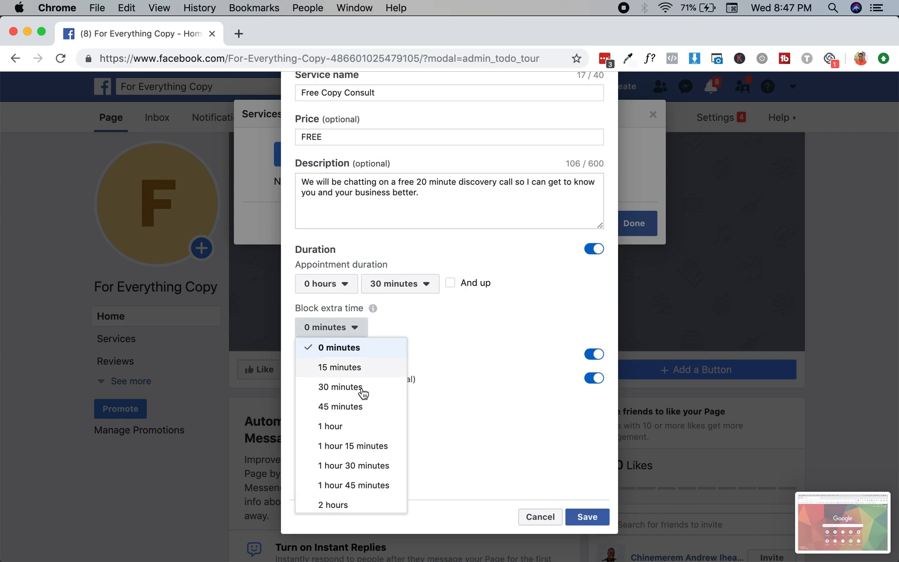
pyautogui.click(367, 386)
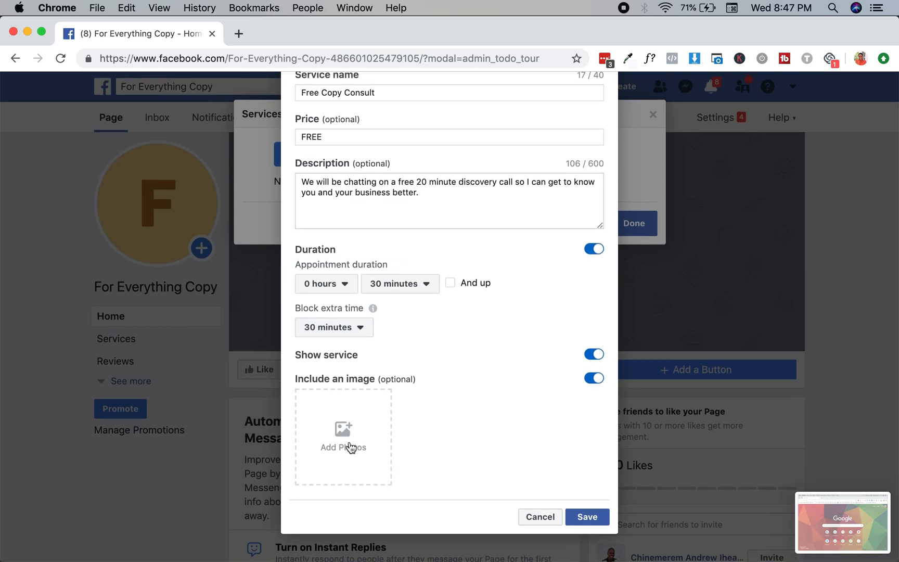
pyautogui.click(350, 447)
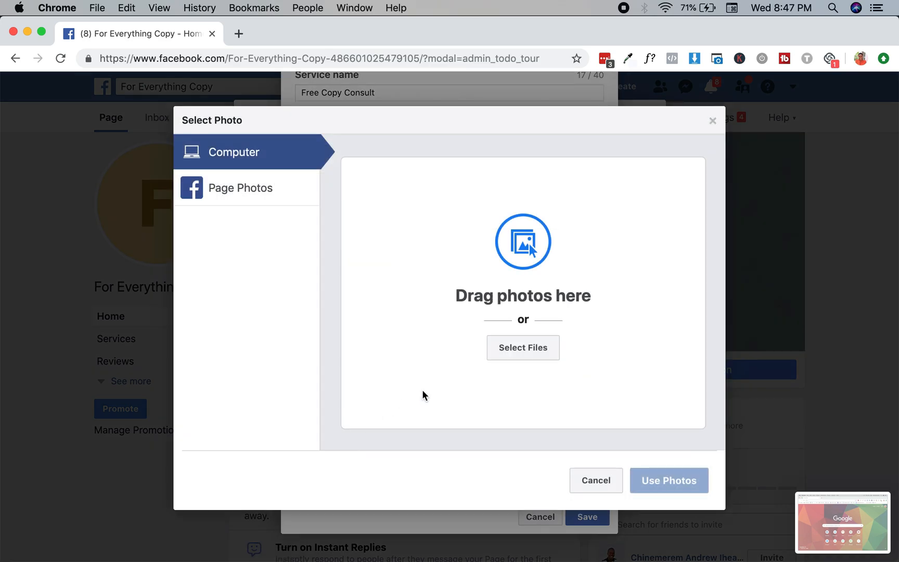
# Attach the pink drinks photo from the Social Curator folder as the service image
pyautogui.click(540, 353)
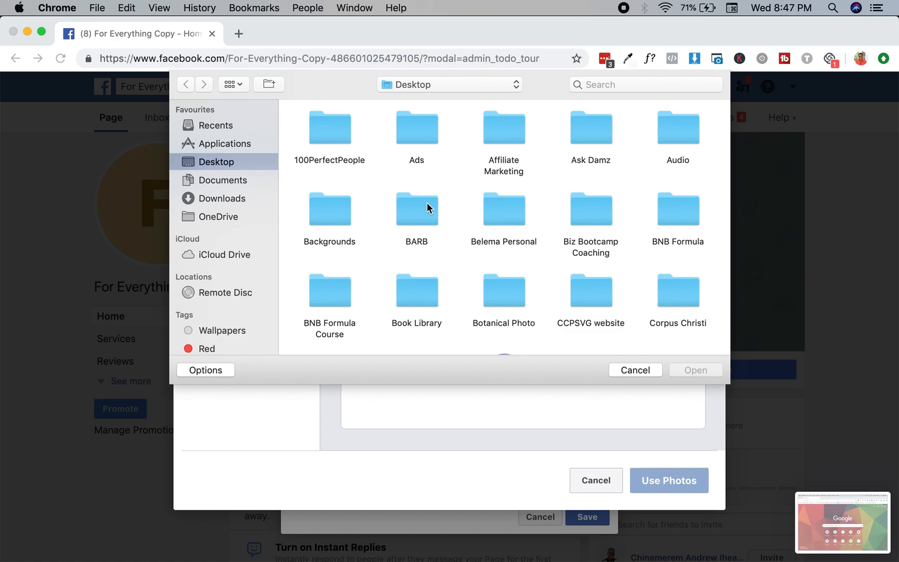
pyautogui.press('s')
pyautogui.scroll(-5, 626, 268)
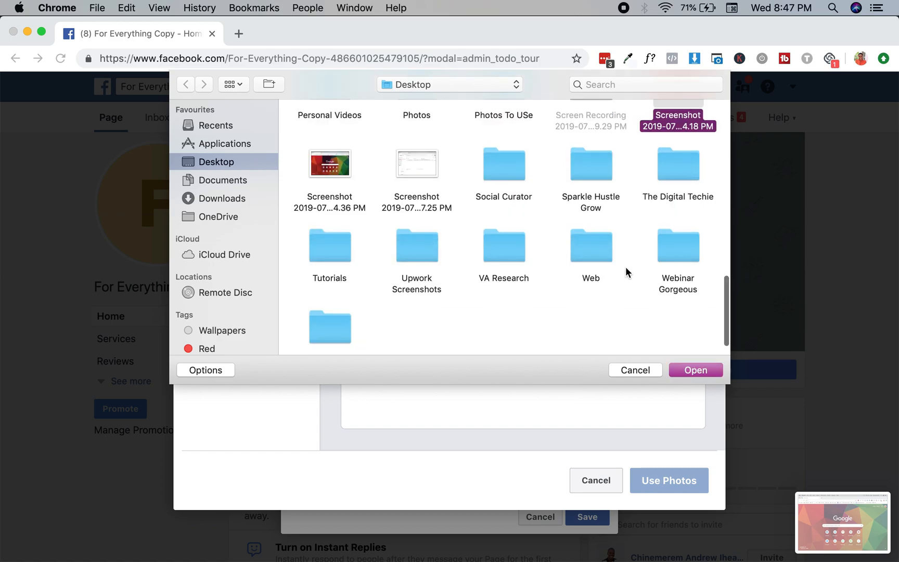
pyautogui.scroll(-2, 506, 240)
pyautogui.scroll(5, 505, 240)
pyautogui.click(506, 242)
pyautogui.doubleClick(505, 239)
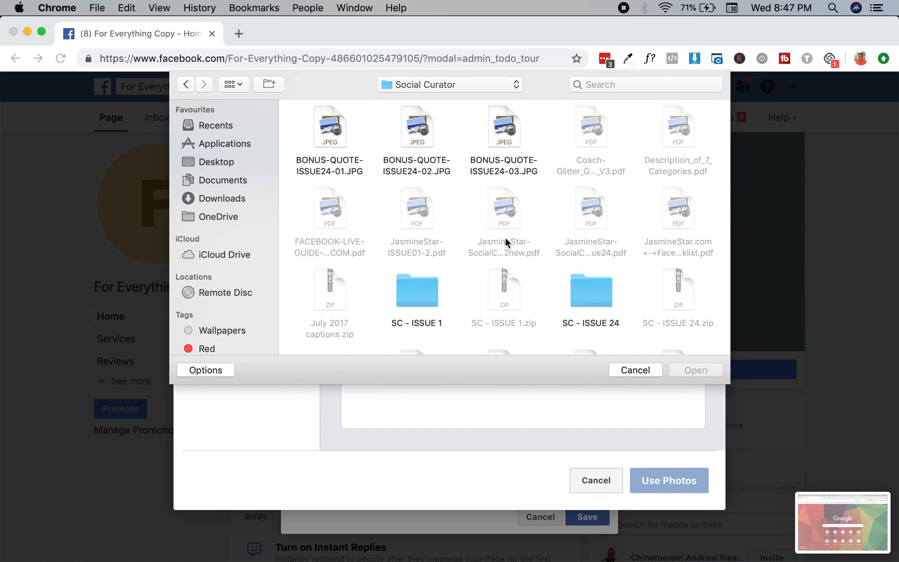
pyautogui.scroll(-5, 436, 214)
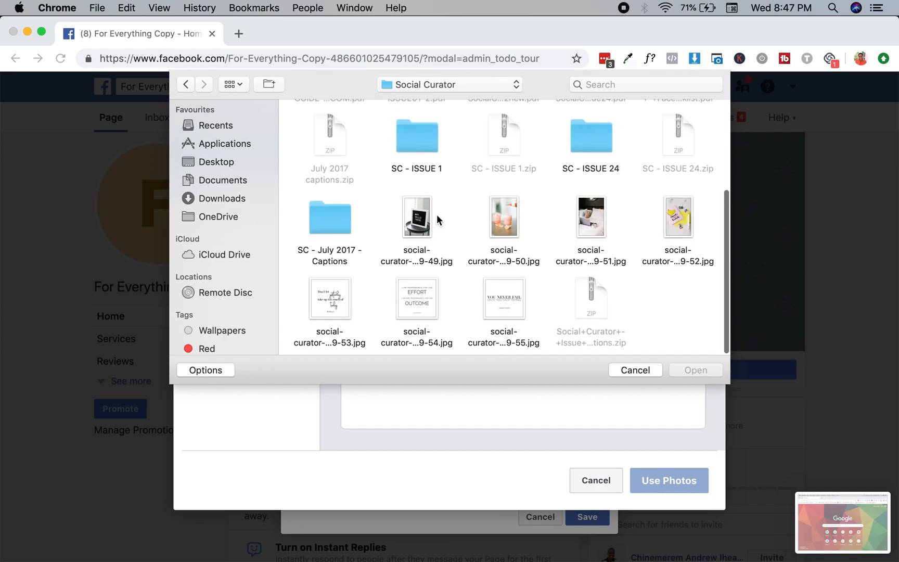
pyautogui.click(503, 223)
pyautogui.click(692, 368)
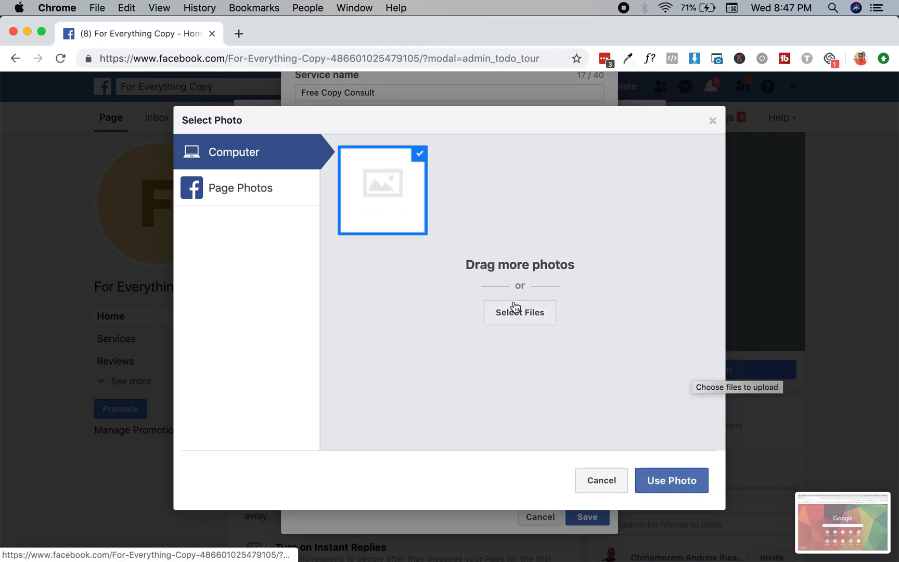
pyautogui.click(677, 483)
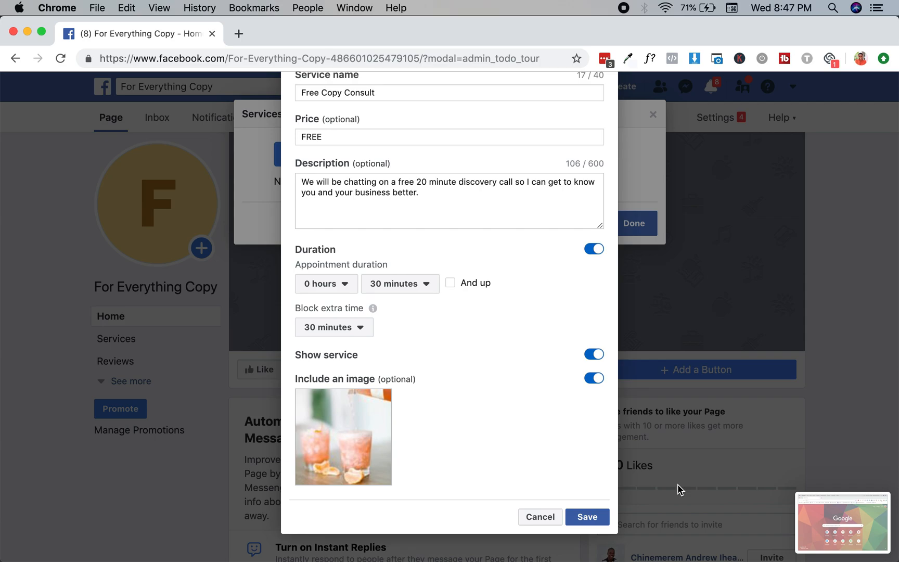
# Save the Free Copy Consult service and close the services list with Done
pyautogui.click(598, 516)
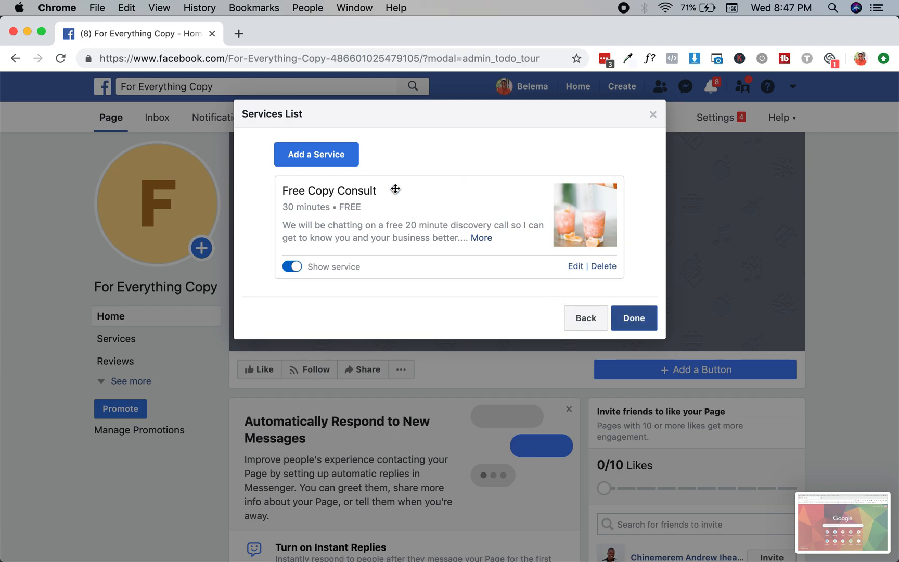
pyautogui.click(339, 169)
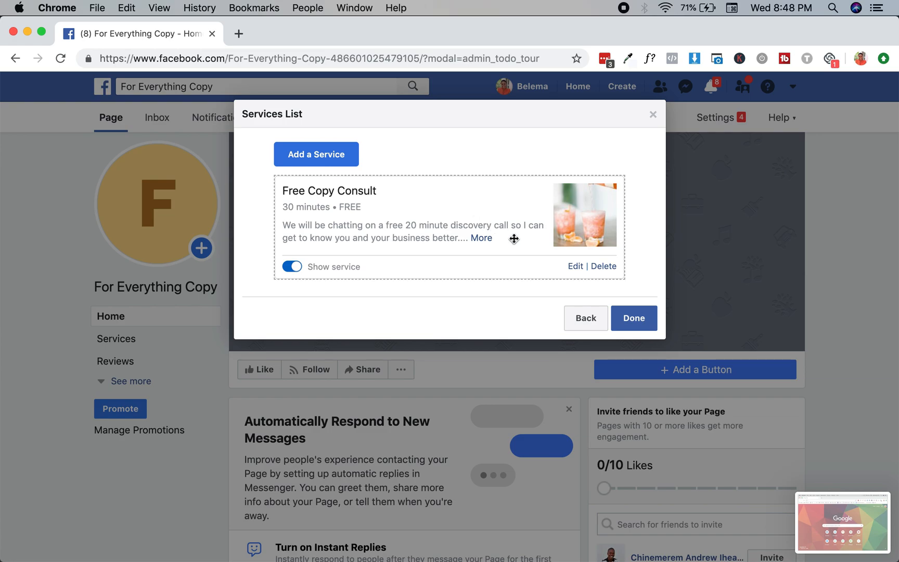
pyautogui.click(629, 324)
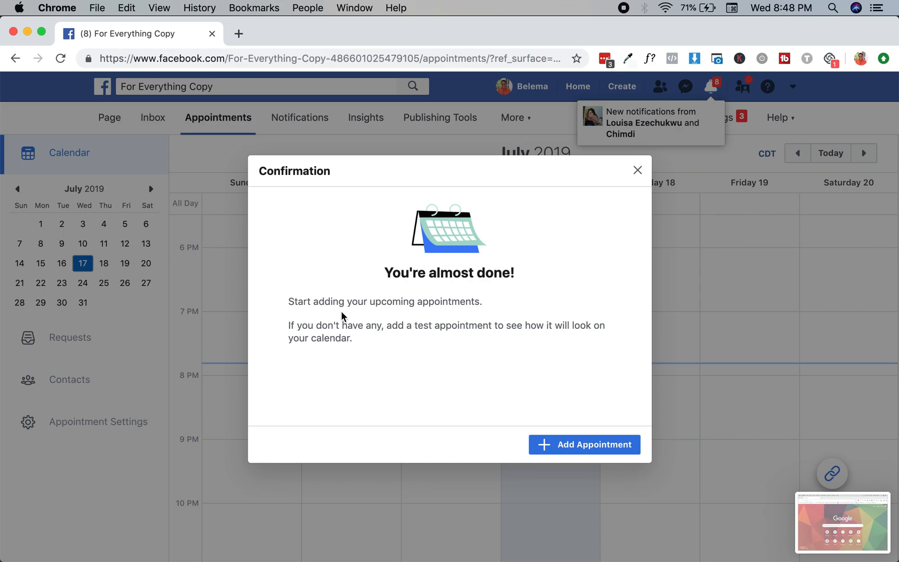
# Create a test Free Copy Consult appointment for Thursday, July 18 at 8:15 PM
pyautogui.click(575, 445)
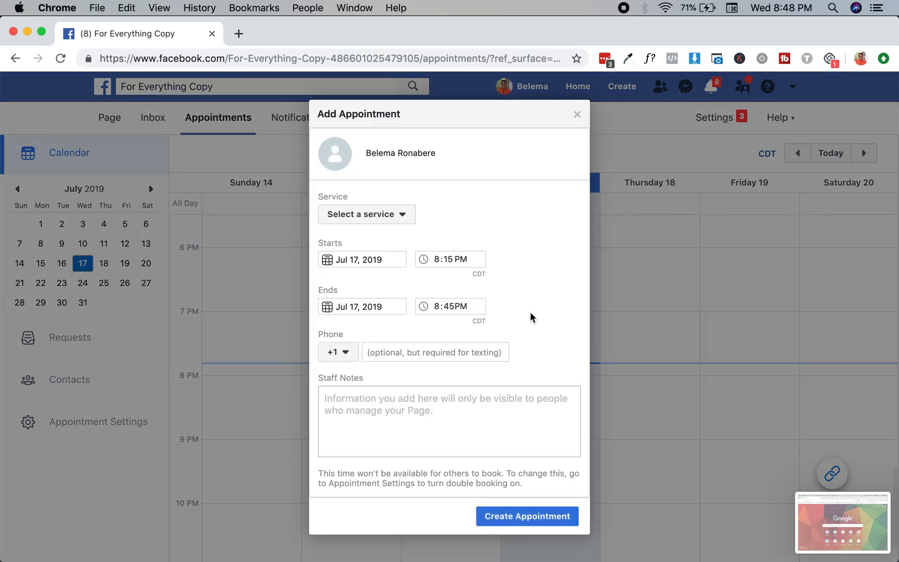
pyautogui.click(403, 224)
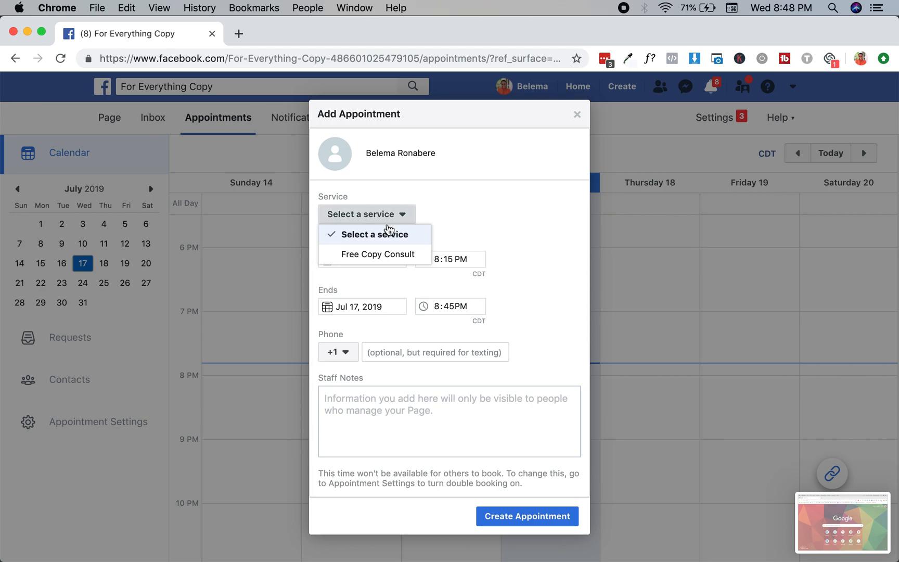
pyautogui.click(381, 257)
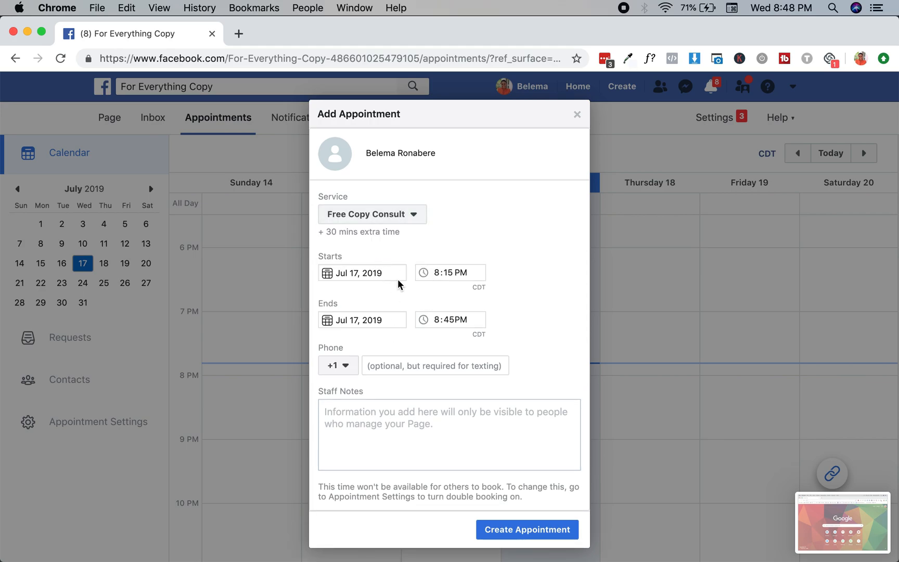
pyautogui.click(387, 273)
pyautogui.click(422, 367)
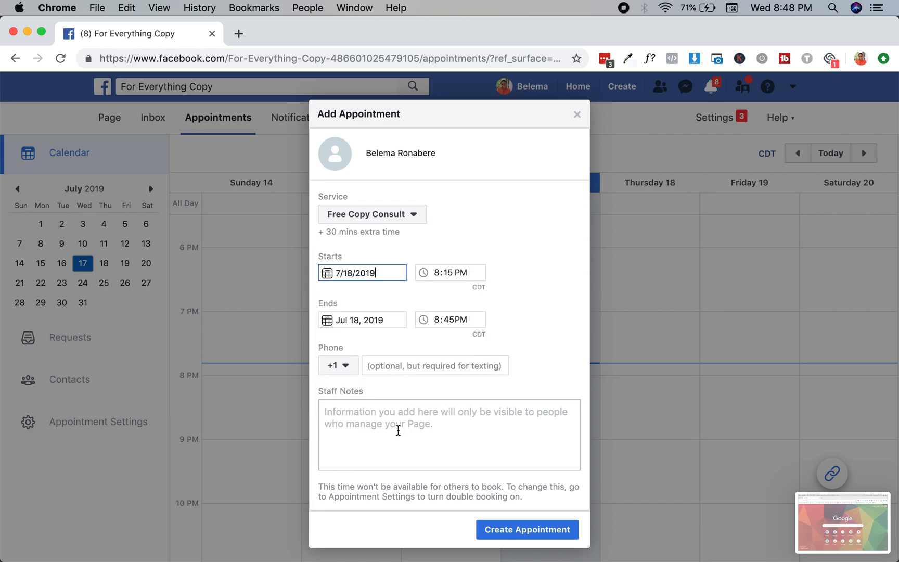
pyautogui.click(502, 536)
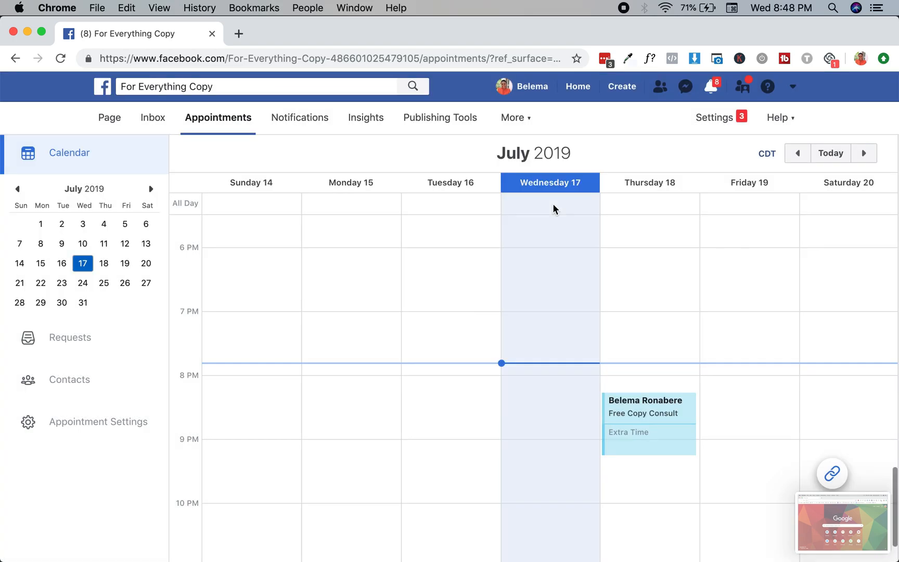
pyautogui.hotkey('ctrl', 'Up')
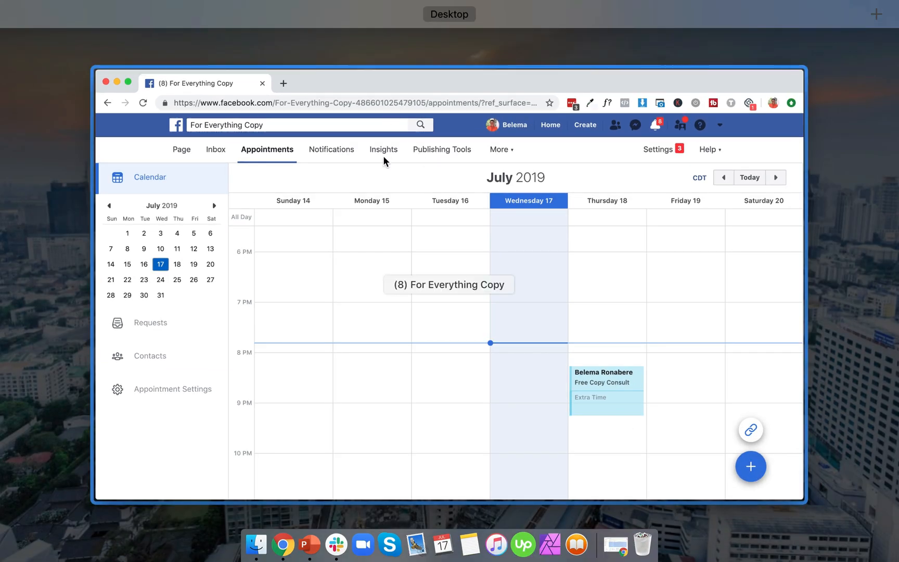
# In the Gmail browser window, open Google Calendar in a new tab
pyautogui.click(616, 545)
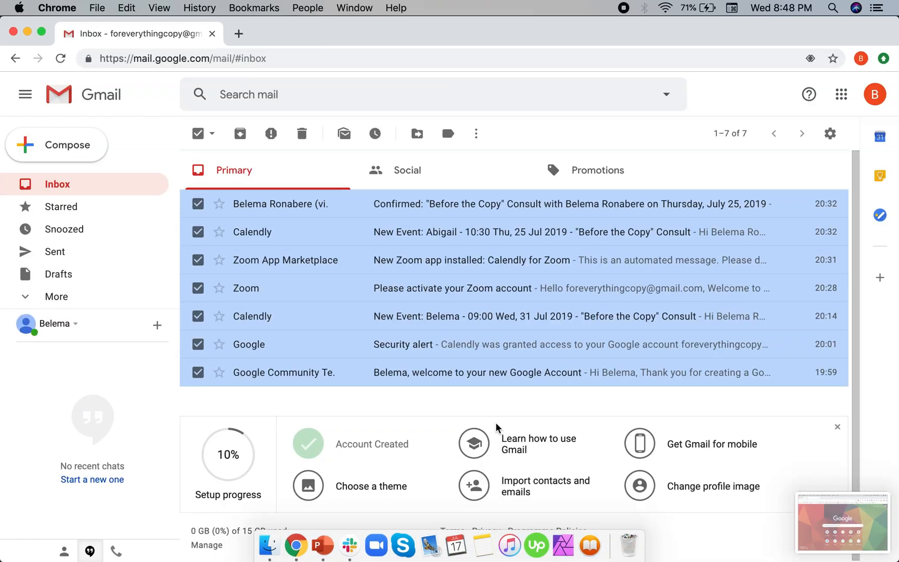
pyautogui.click(239, 33)
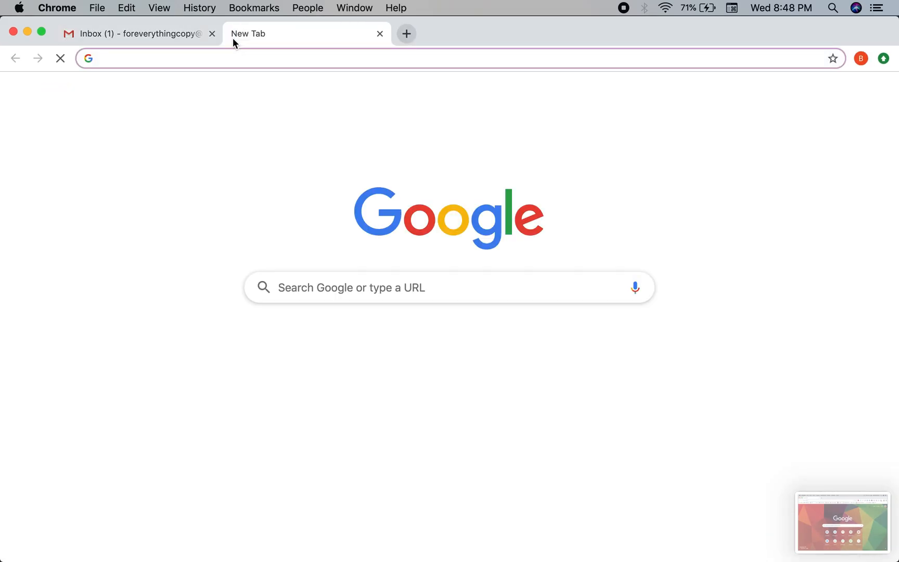
pyautogui.write('ca')
pyautogui.press('Return')
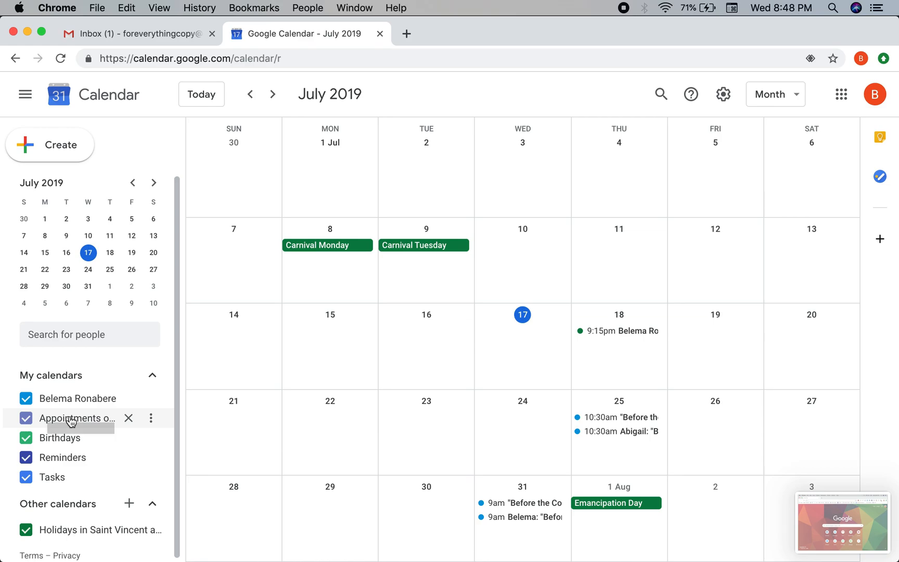
# Confirm the Free Copy Consult booking on Thursday 18 July, then return to Facebook
pyautogui.click(603, 332)
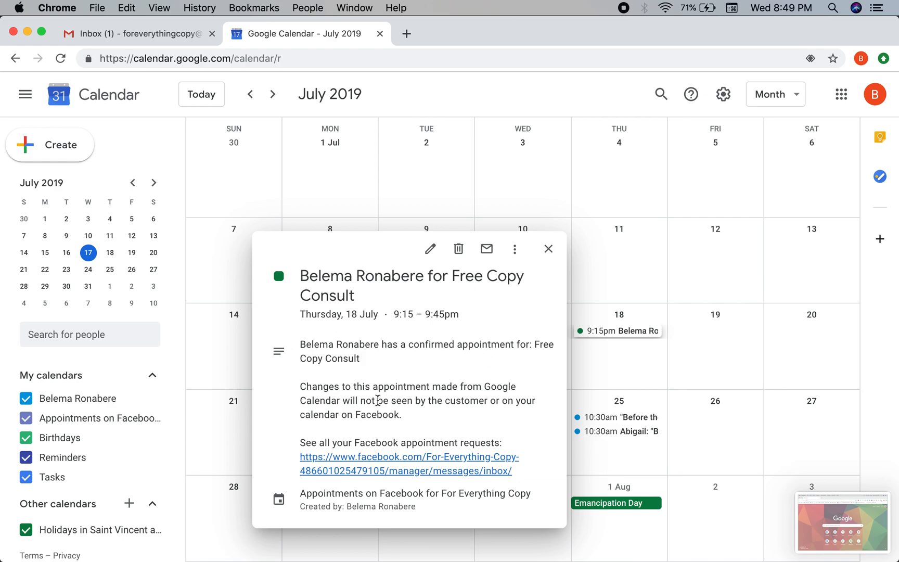
pyautogui.click(548, 248)
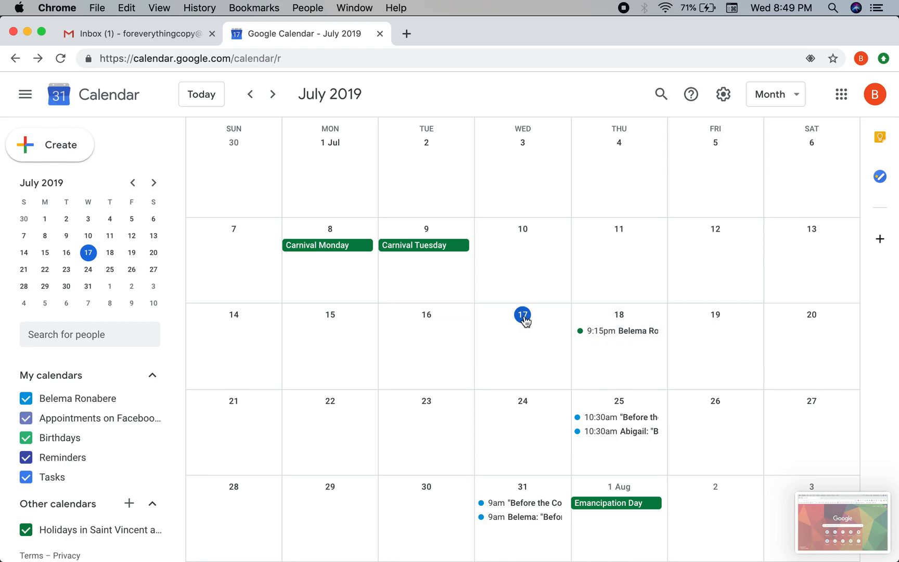
pyautogui.hotkey('ctrl', 'Up')
pyautogui.click(400, 182)
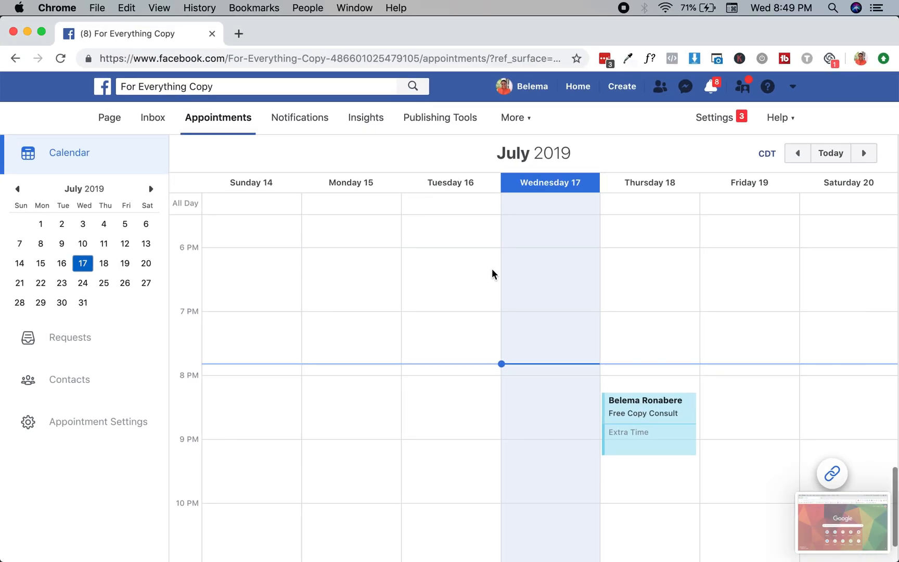
# Go back to the For Everything Copy page home and scroll through it
pyautogui.scroll(3, 492, 269)
pyautogui.scroll(10, 492, 269)
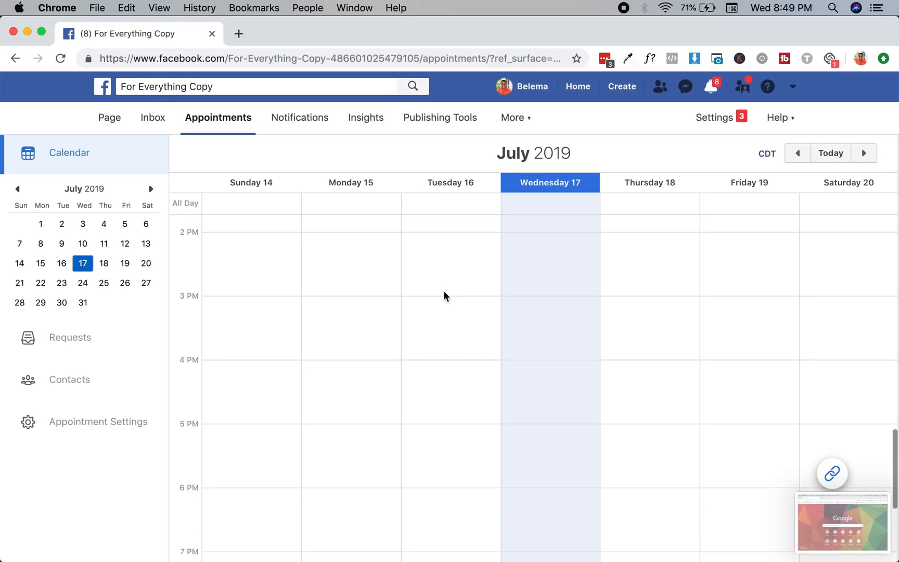
pyautogui.click(115, 126)
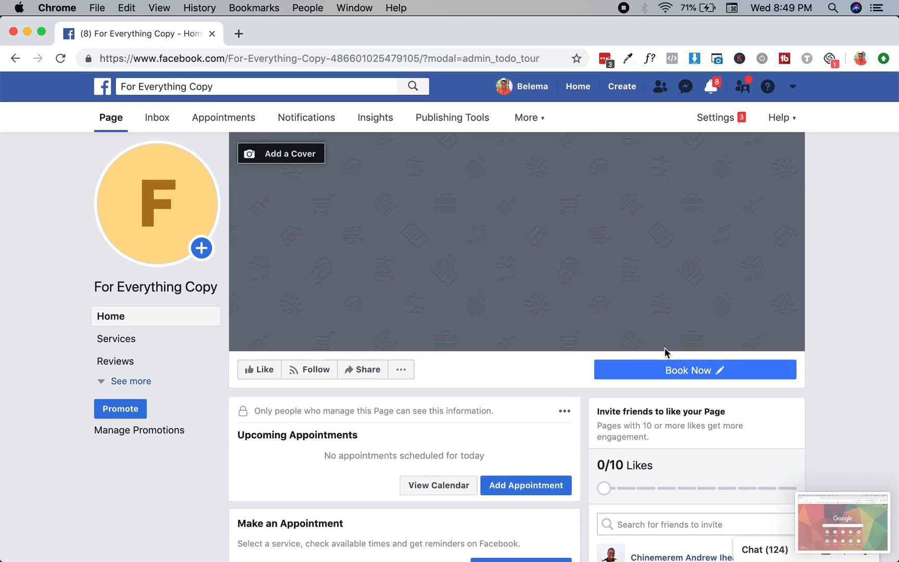
pyautogui.scroll(-5, 665, 352)
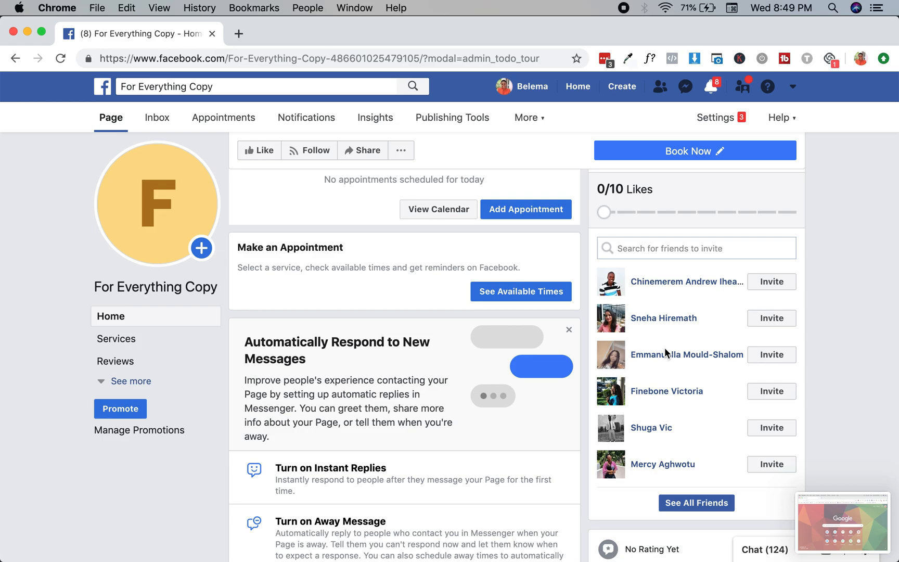
pyautogui.scroll(-5, 665, 353)
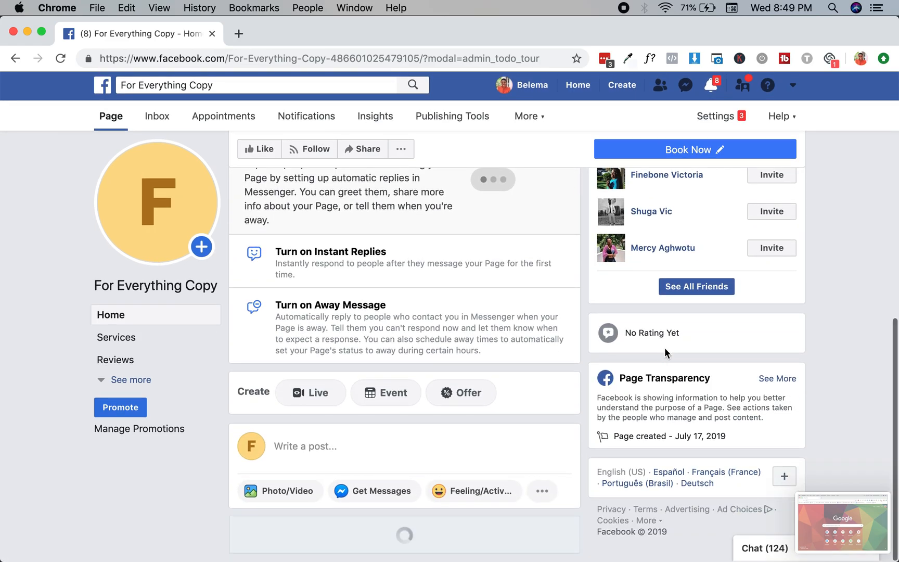
pyautogui.scroll(10, 664, 352)
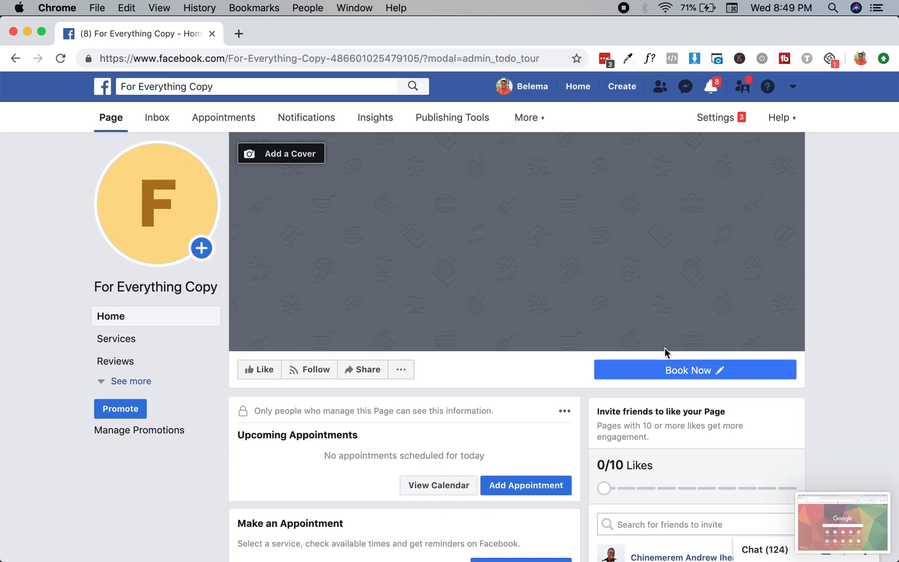
pyautogui.scroll(-10, 665, 352)
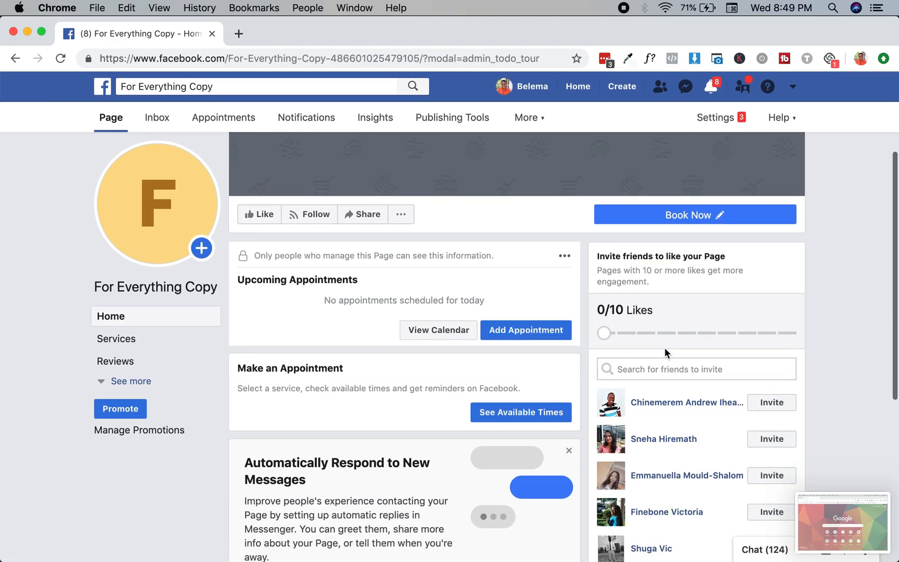
pyautogui.scroll(10, 664, 352)
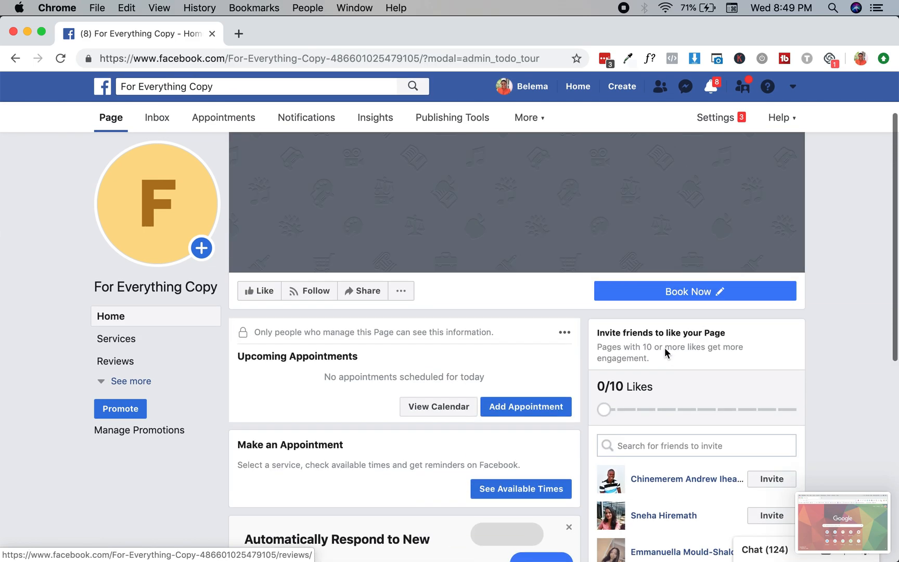
# Test the Book Now button as a visitor: book July 18, 11:00 AM with note 'None'
pyautogui.moveTo(667, 372)
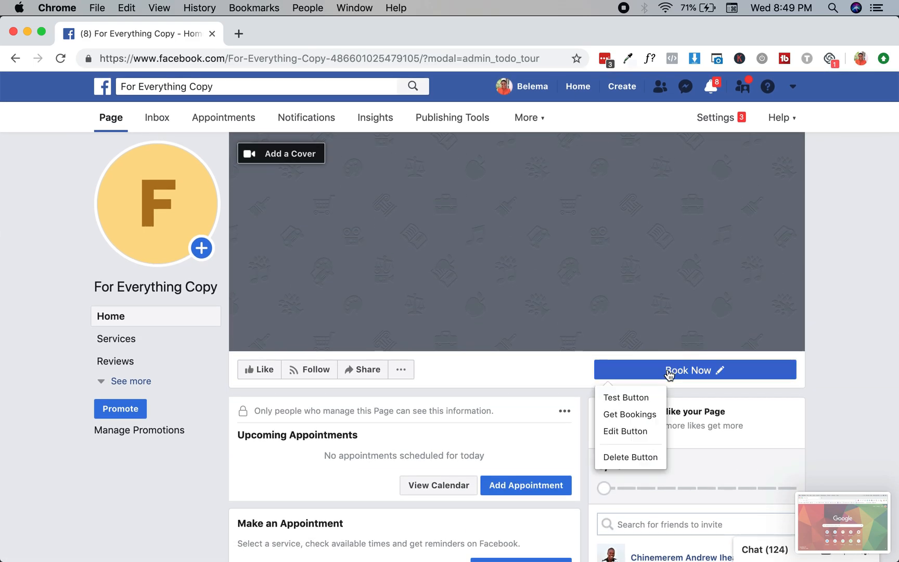
pyautogui.click(634, 397)
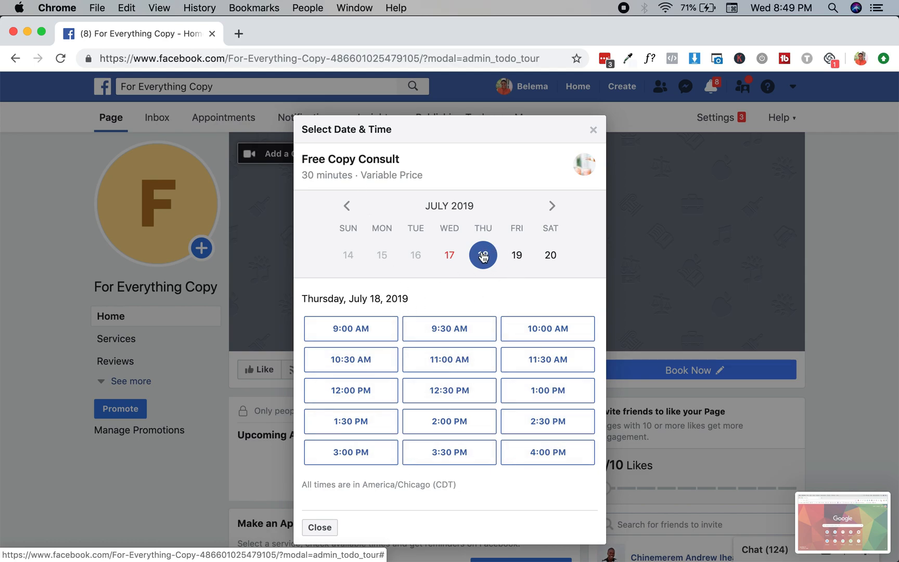
pyautogui.click(455, 349)
pyautogui.click(419, 269)
pyautogui.click(359, 302)
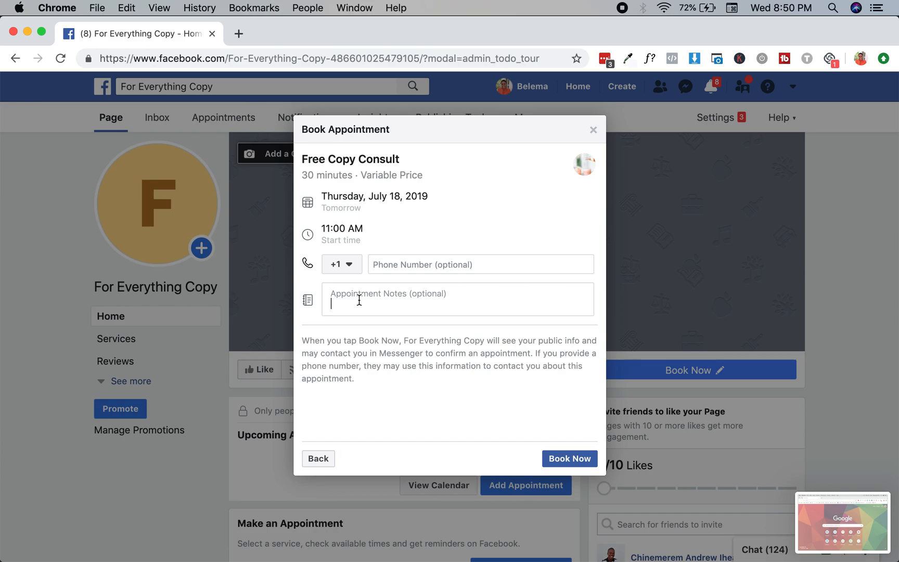
pyautogui.write('None')
pyautogui.click(561, 460)
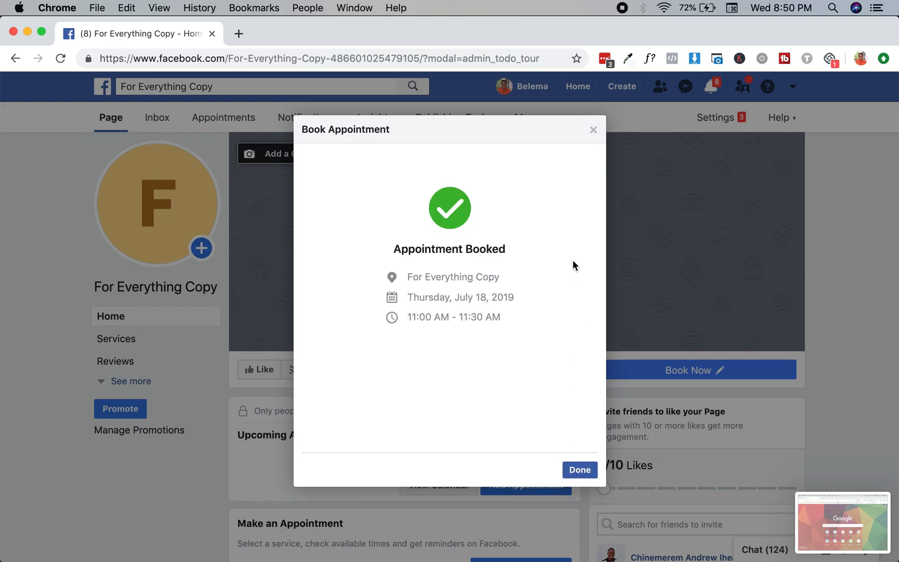
# Dismiss the Appointment Booked confirmation and scroll over the For Everything Copy page
pyautogui.click(581, 471)
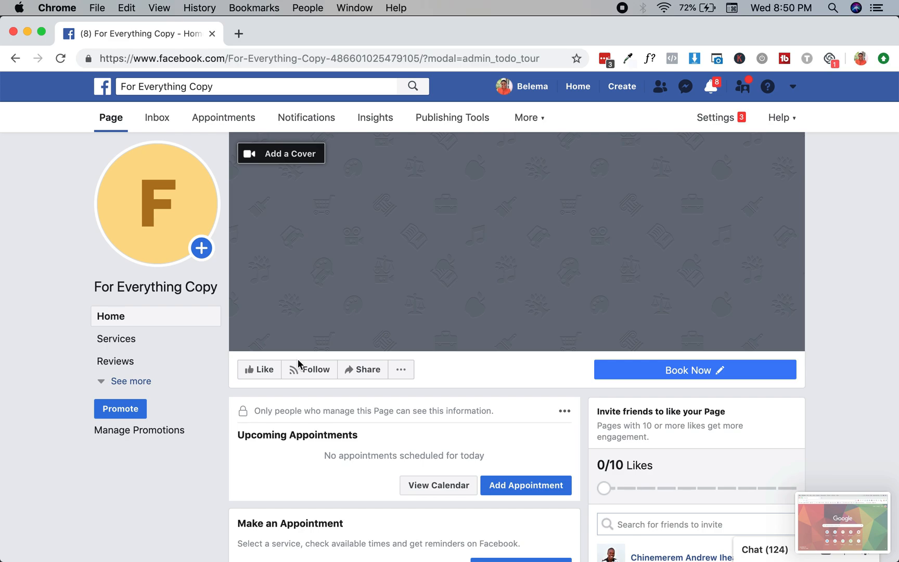
pyautogui.moveTo(119, 188)
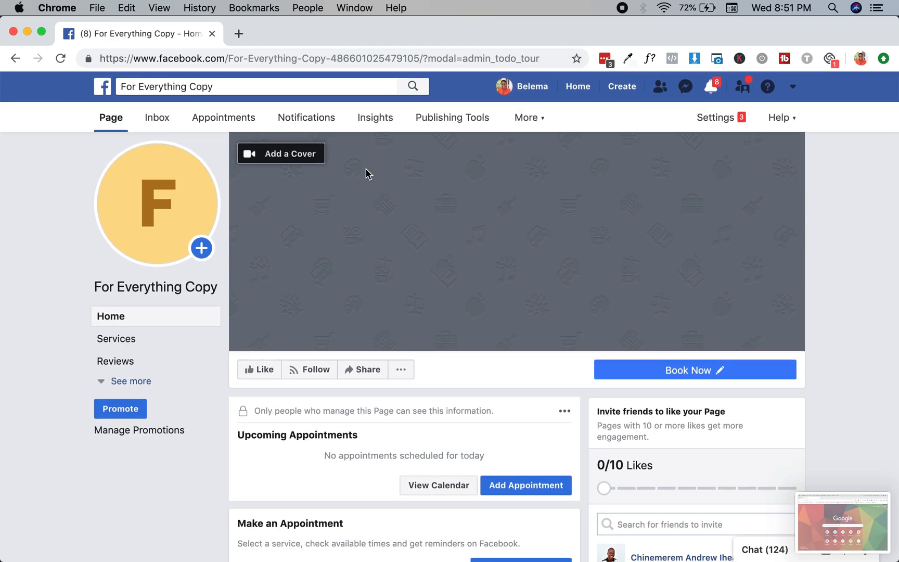
pyautogui.scroll(-10, 371, 230)
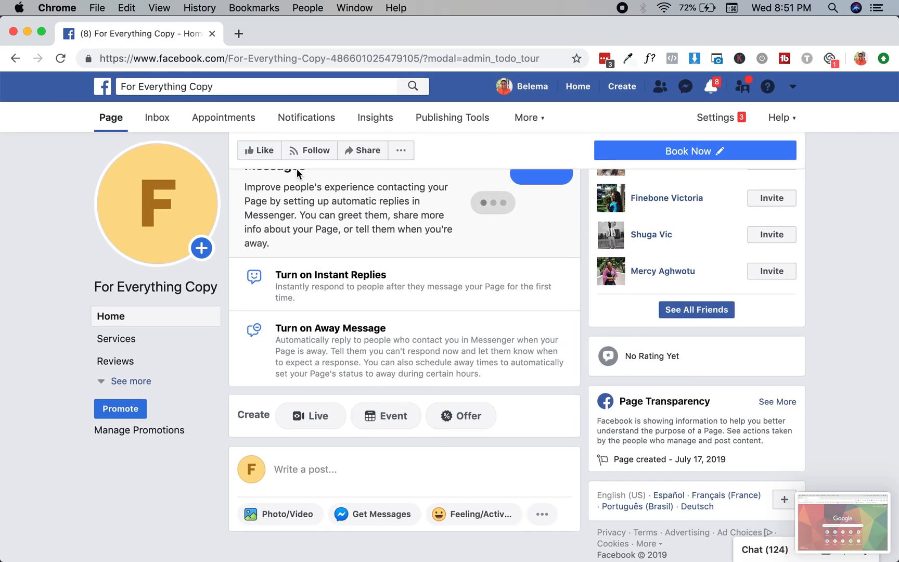
pyautogui.scroll(10, 554, 393)
pyautogui.scroll(-10, 559, 386)
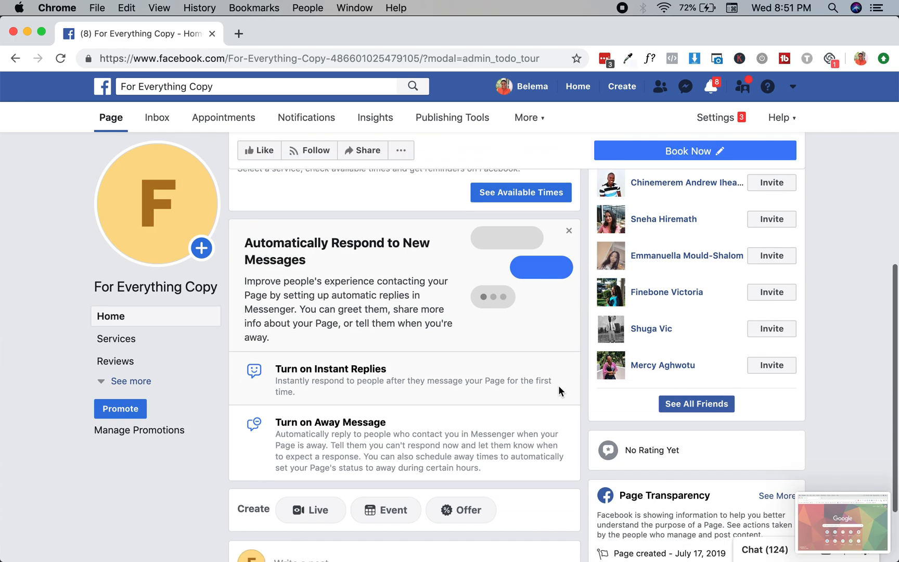